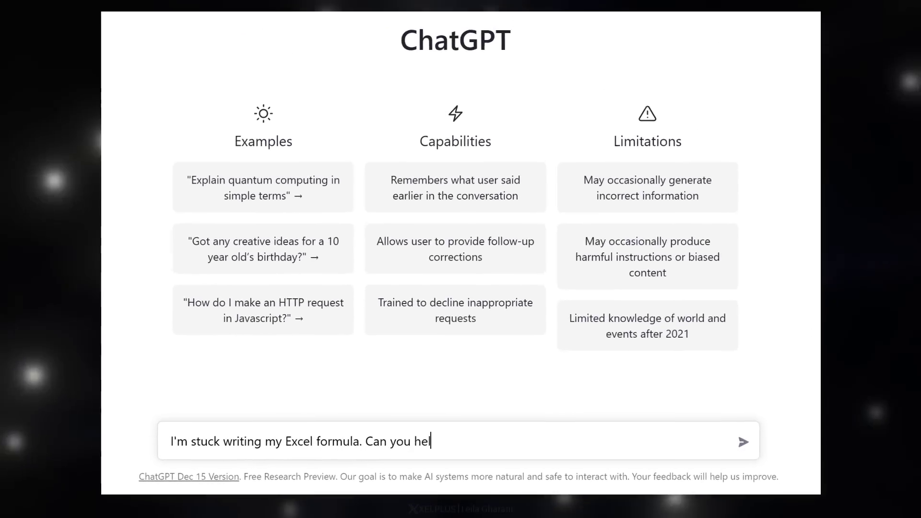
Ask ChatGPT for Excel formula help and send the failing =IF(OR(B2:C2="No","No"),"Yes") formula
text(p?)
key(Return)
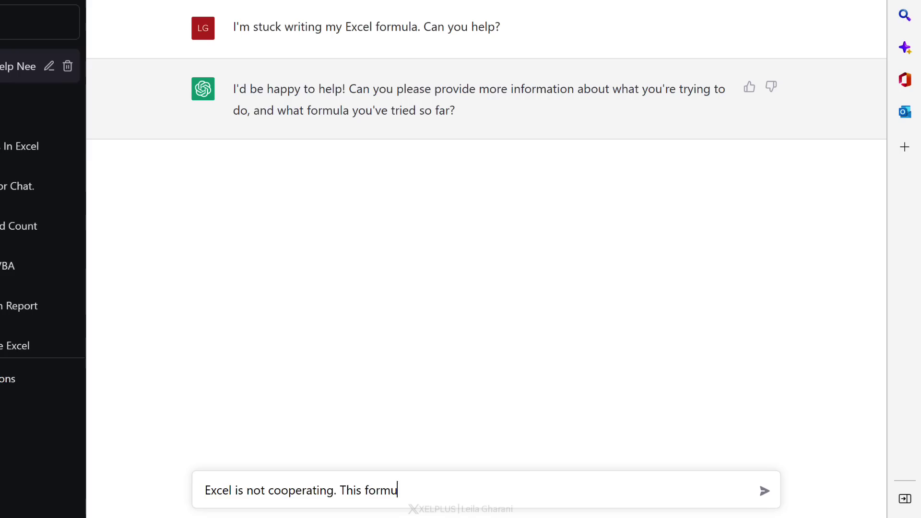
text(k: =IF(OR(B2:C2="No","No"),"Yes"))
key(Return)
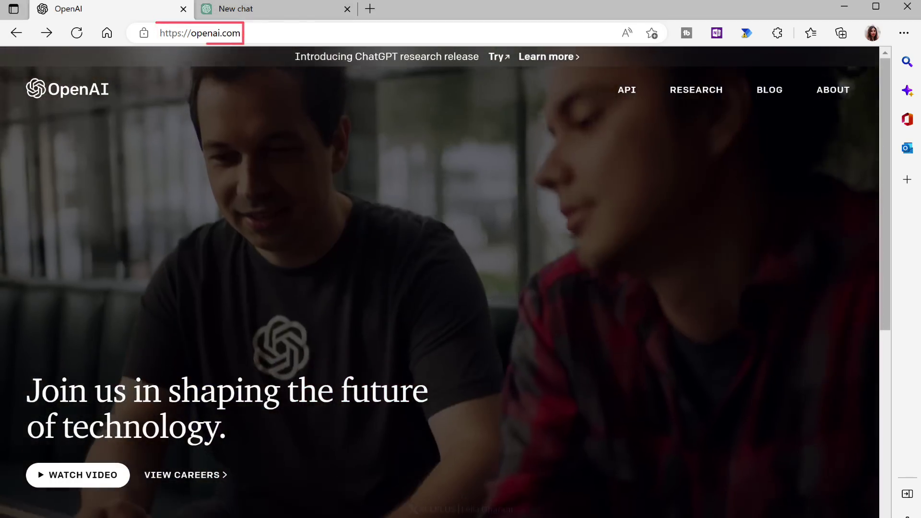
Open the ChatGPT announcement page on openai.com and launch ChatGPT in a new tab
scroll(191, 159, down, 6)
click(63, 392)
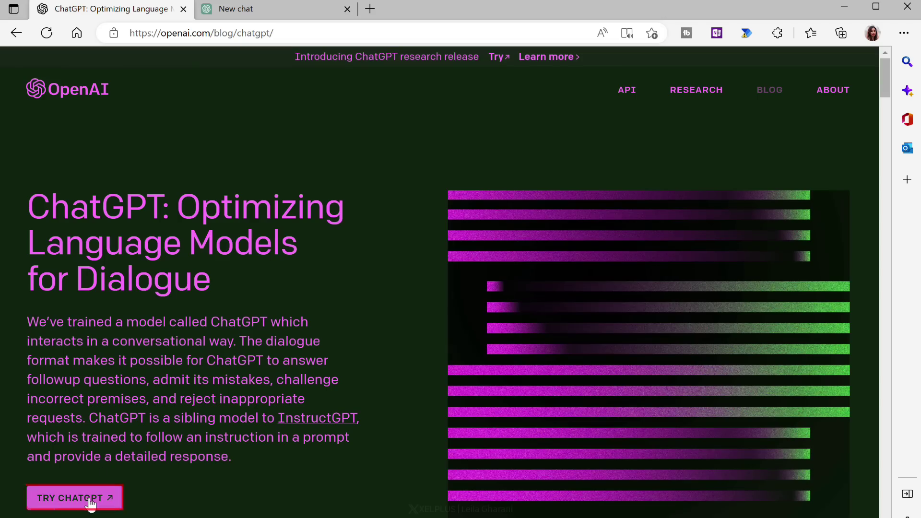
click(90, 500)
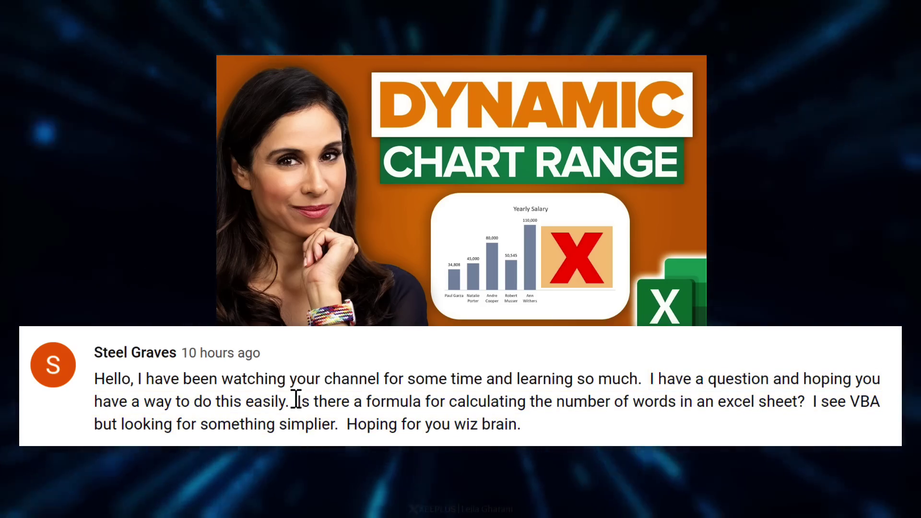
Copy the YouTube viewer's question about a formula to count words in an Excel sheet
drag(298, 399, 344, 427)
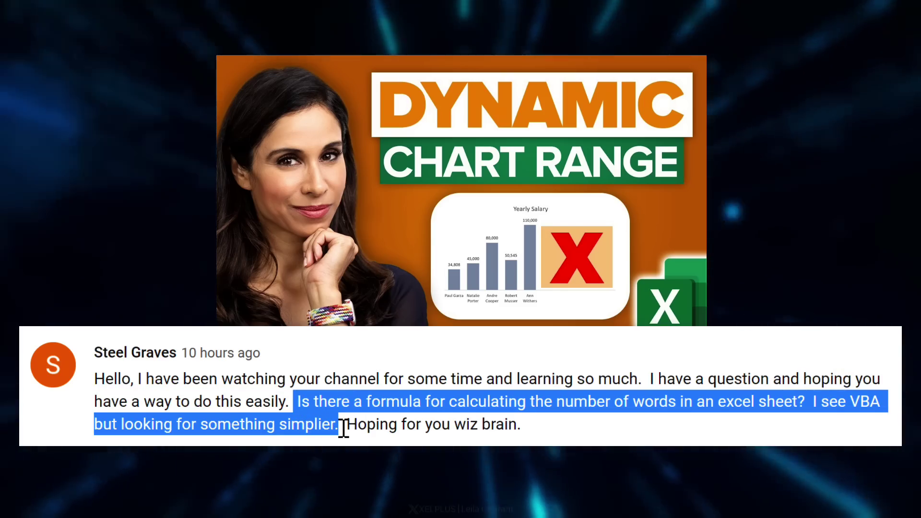
key(ctrl+c)
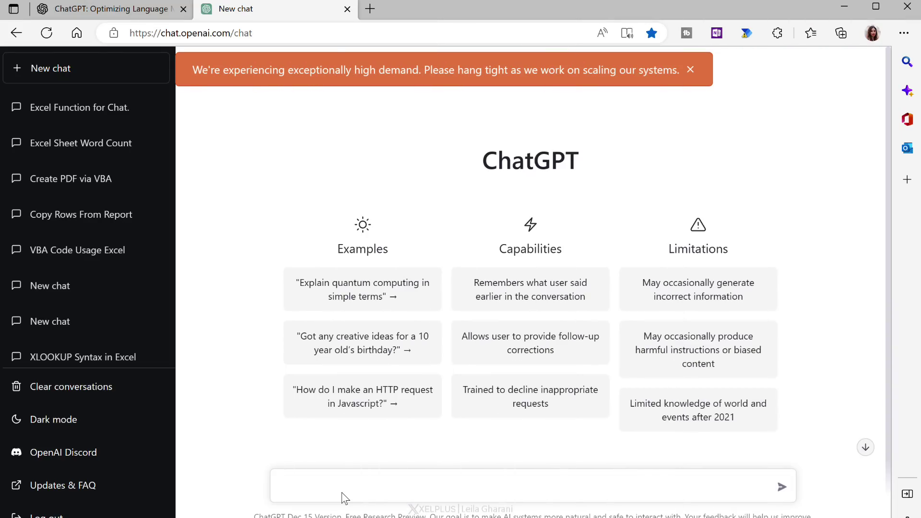
Send the pasted word-count question and review the LEN/SUBSTITUTE and CountWords VBA answers
click(388, 483)
key(ctrl+v)
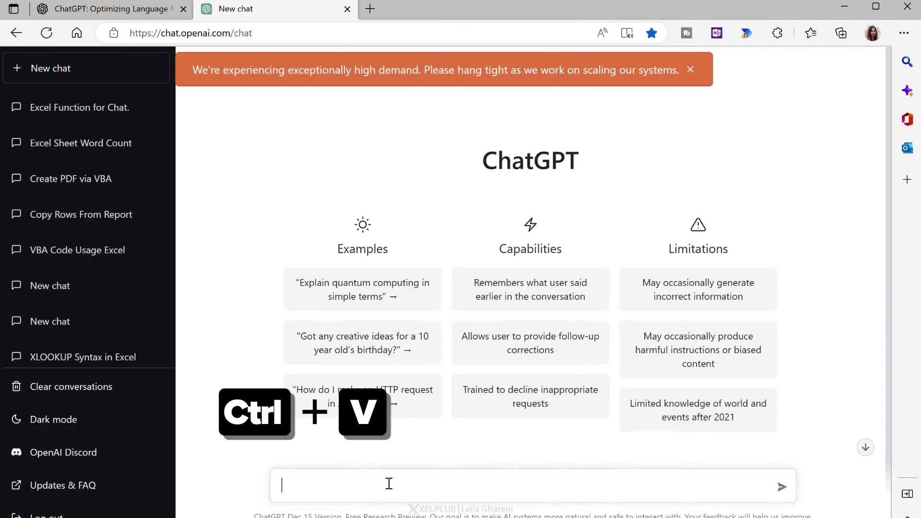
key(Return)
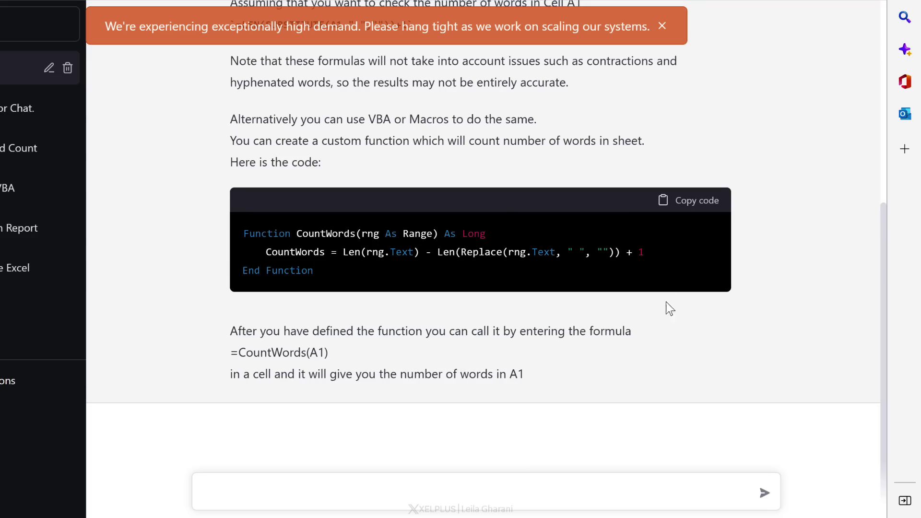
scroll(565, 363, up, 7)
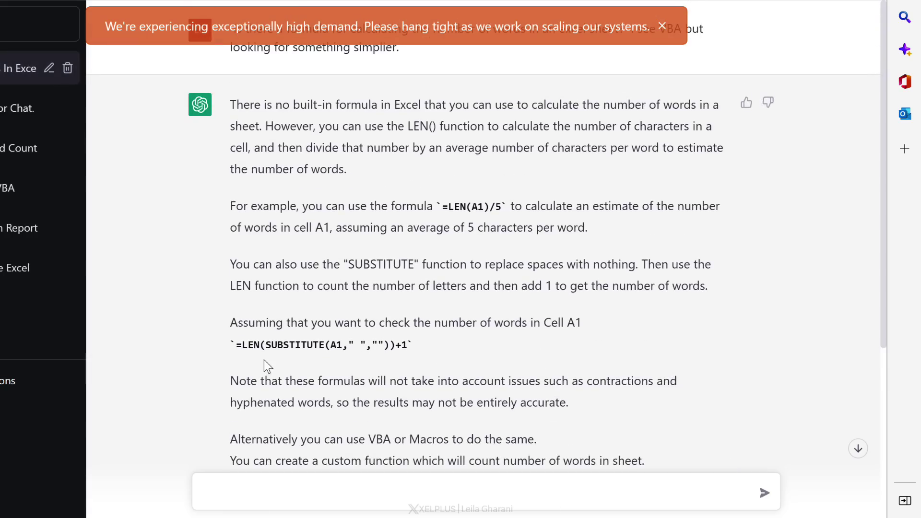
scroll(464, 350, down, 6)
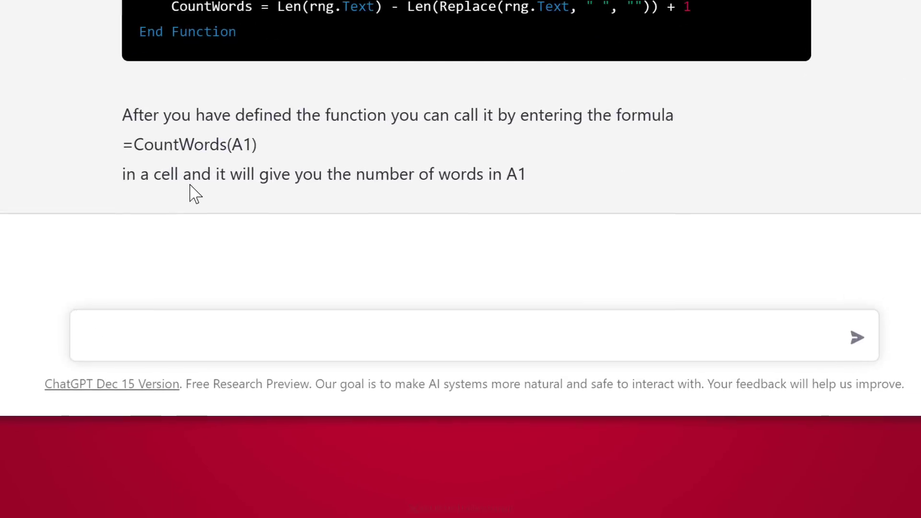
Ask ChatGPT for the formula version over A1:C100, excluding blank cells
text(I'd like to go with the formula versio)
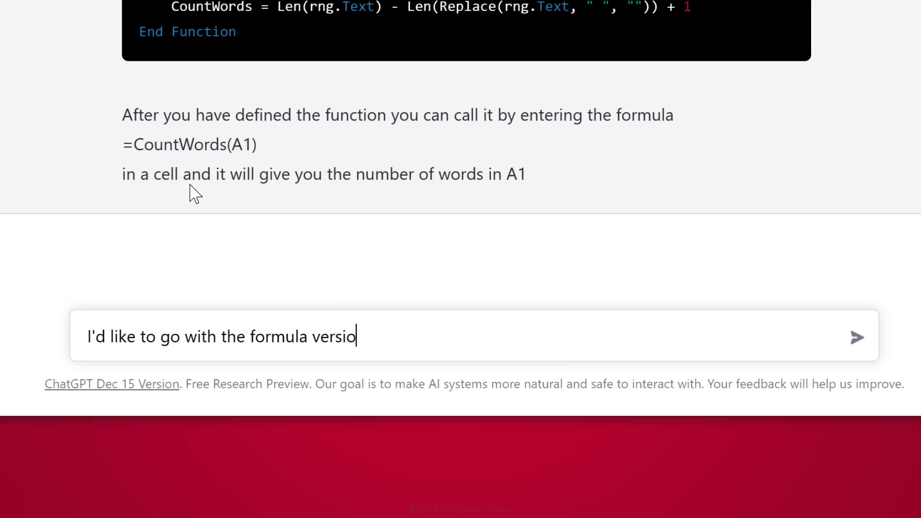
text(n. Update it to apply to range A1)
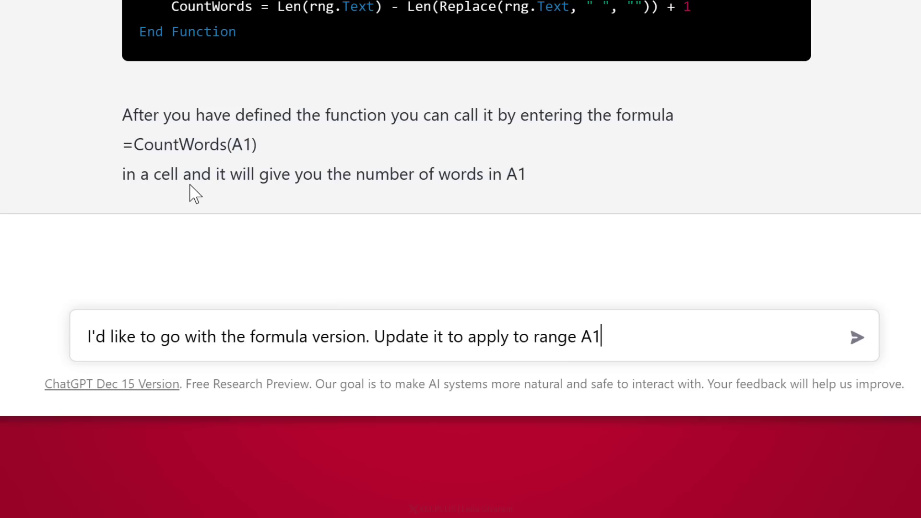
text( to C100 and exclude )
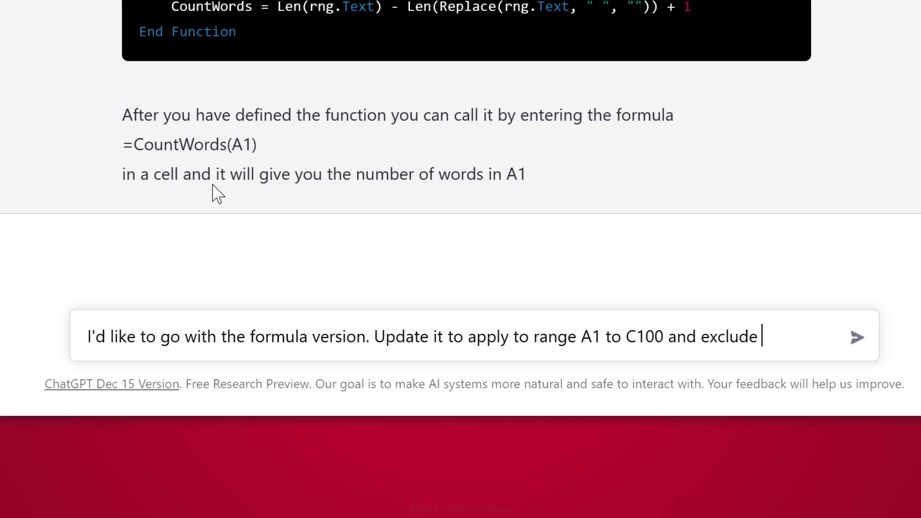
text(blank cells)
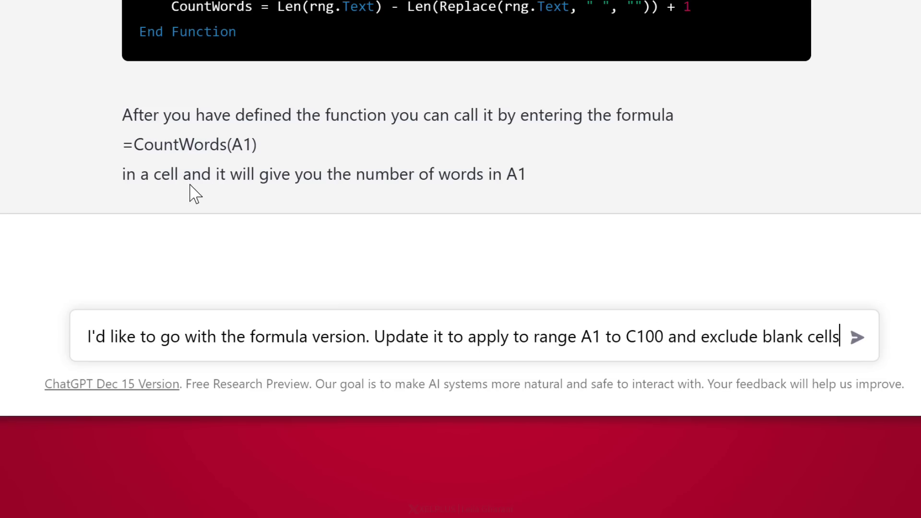
key(Return)
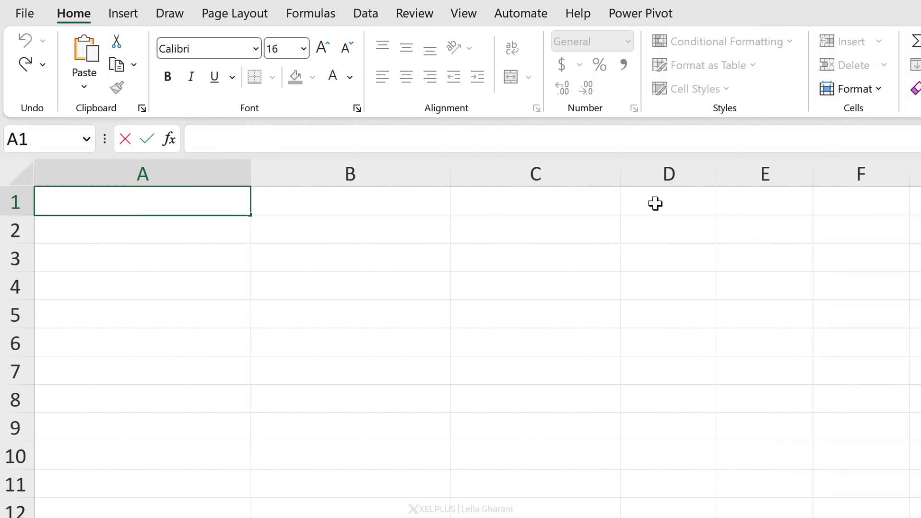
Paste the SUMPRODUCT word-count formula into cell D1
click(655, 203)
click(461, 140)
key(ctrl+v)
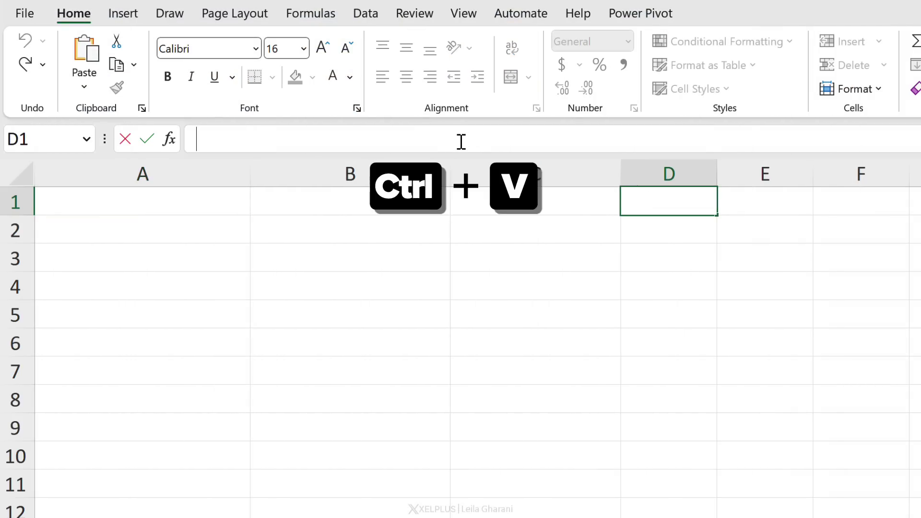
key(ctrl+Return)
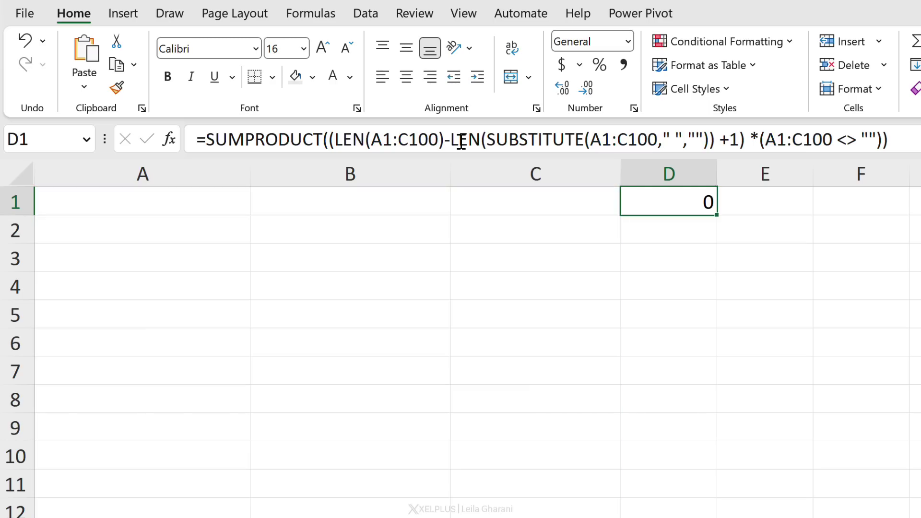
Enter sample phrases in A1, B1, C1 and A2, and check that D1 counts 12 words
click(220, 209)
text(It's)
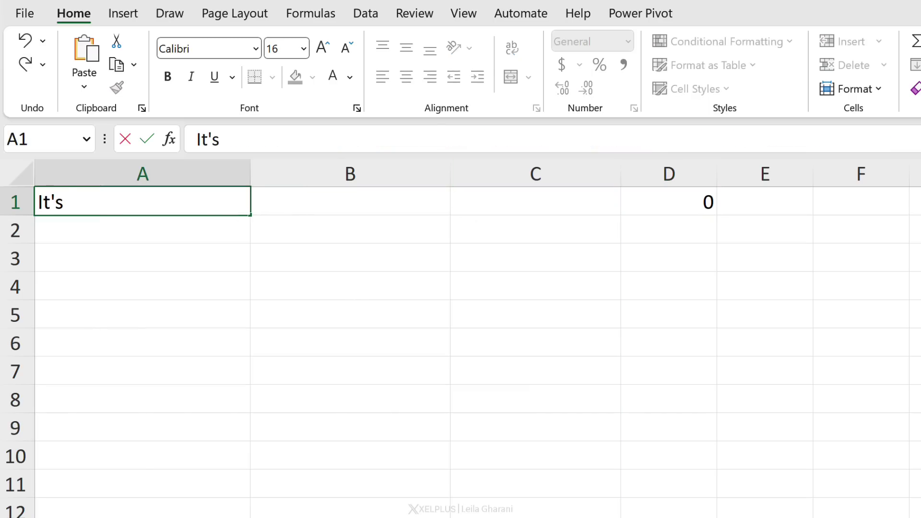
text( great to have you)
key(Tab)
text(here.)
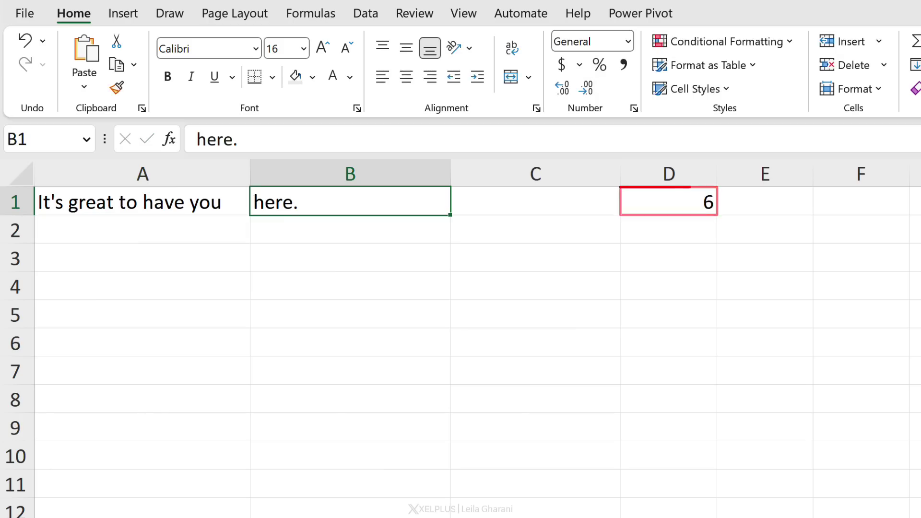
key(Tab)
text(nice of you)
key(Return)
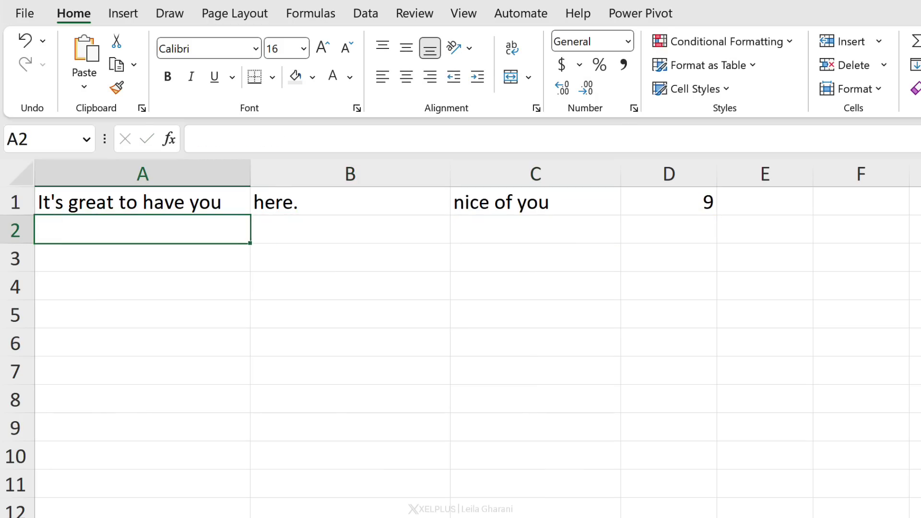
text(to drop by)
key(ctrl+Return)
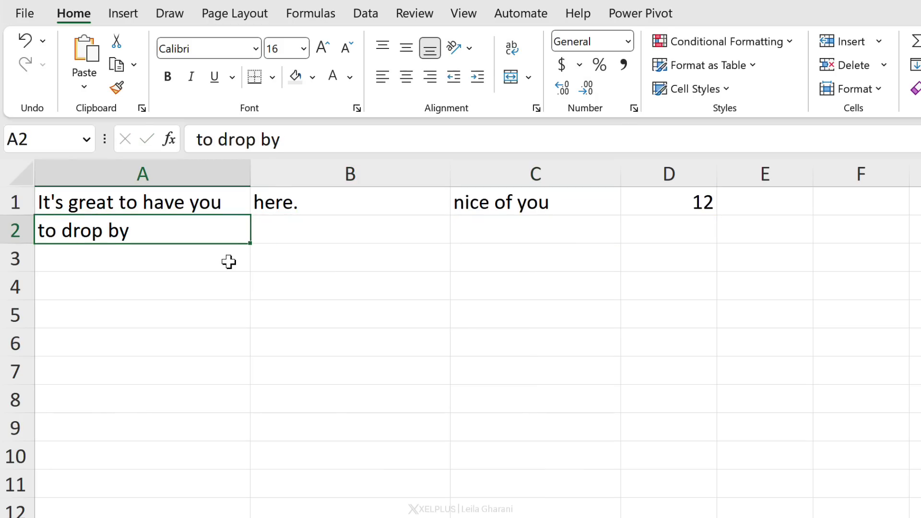
click(678, 208)
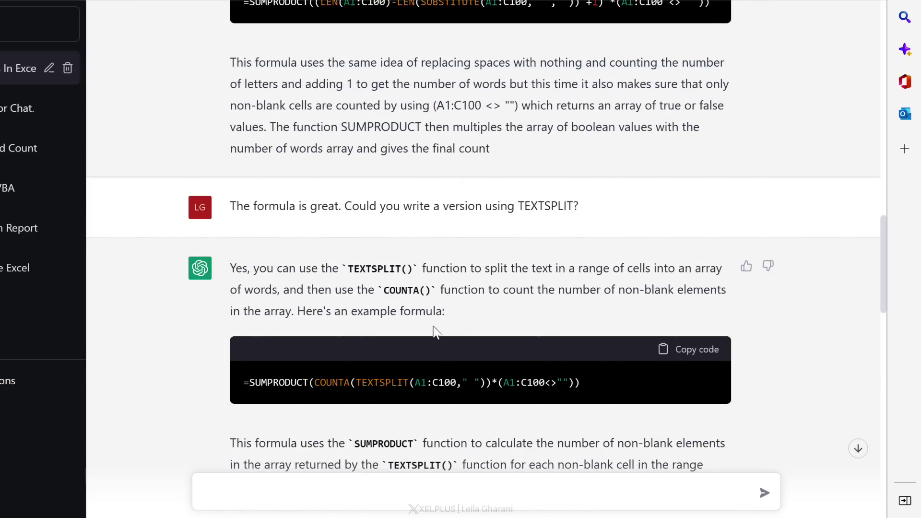
scroll(417, 427, down, 3)
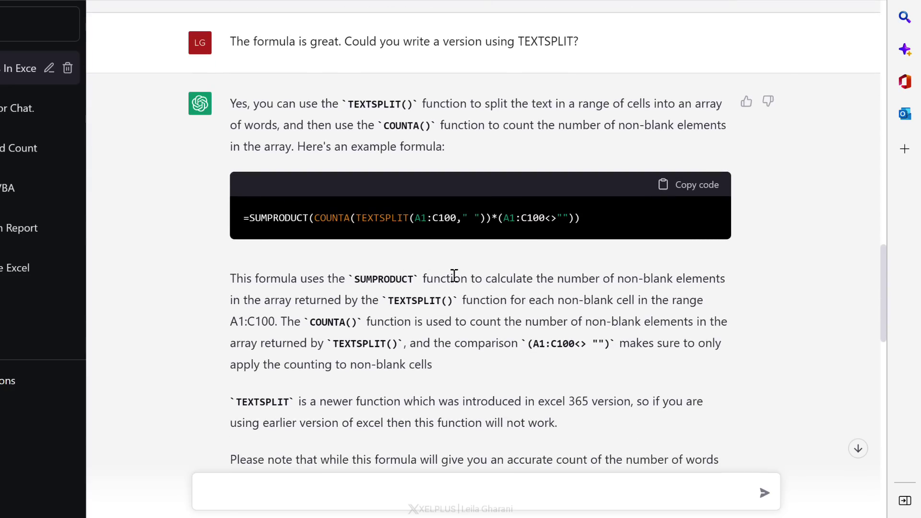
scroll(482, 321, down, 2)
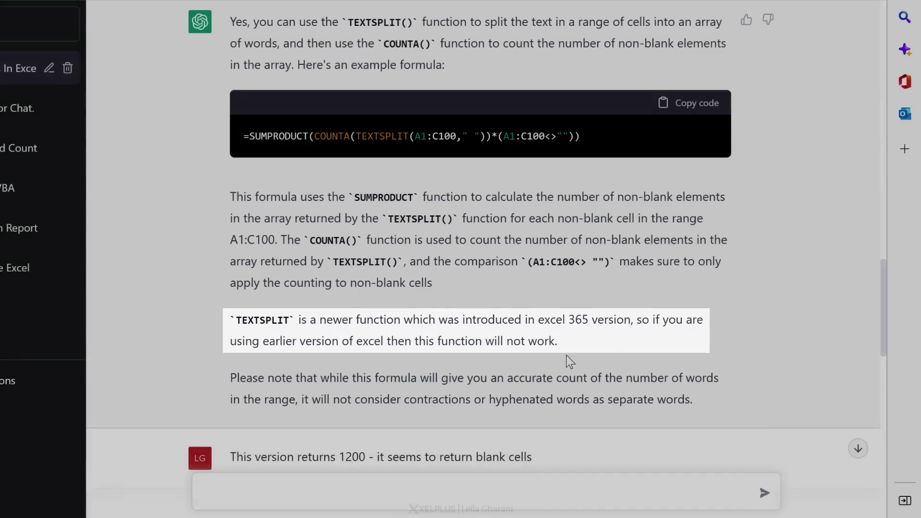
scroll(566, 356, down, 3)
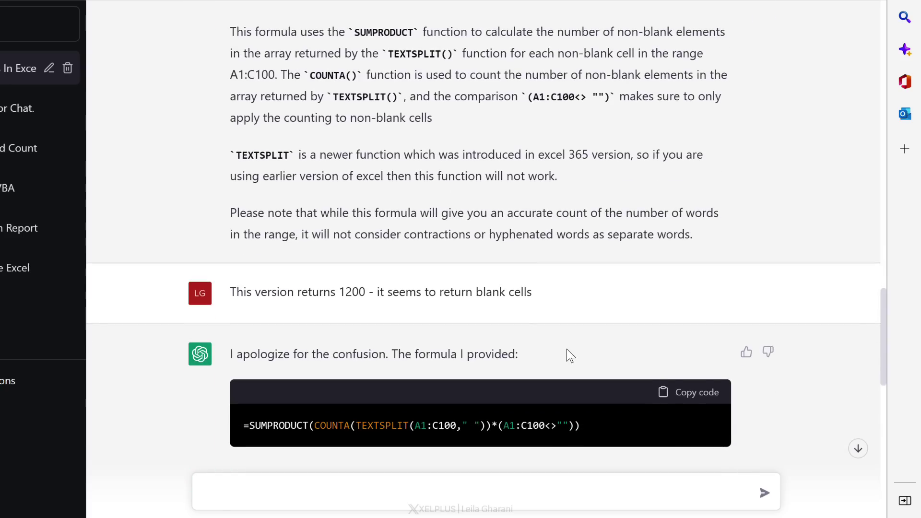
scroll(566, 355, down, 2)
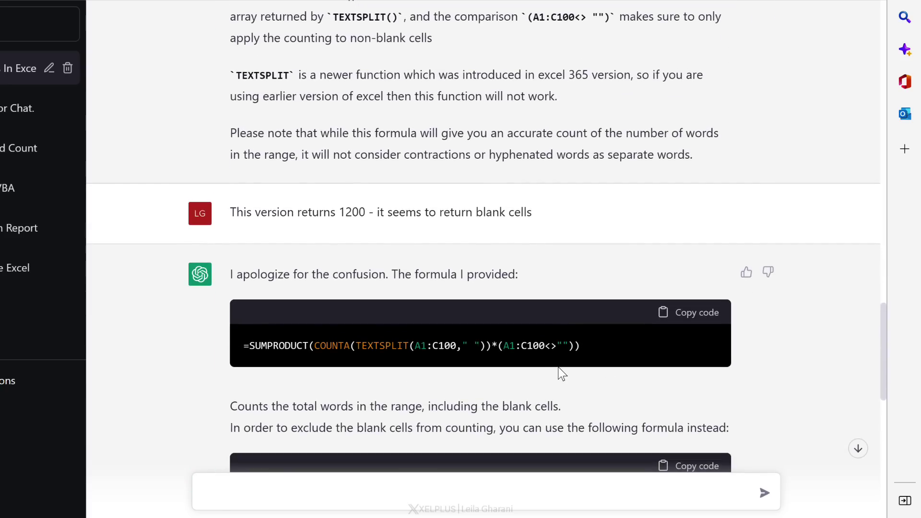
scroll(564, 373, down, 3)
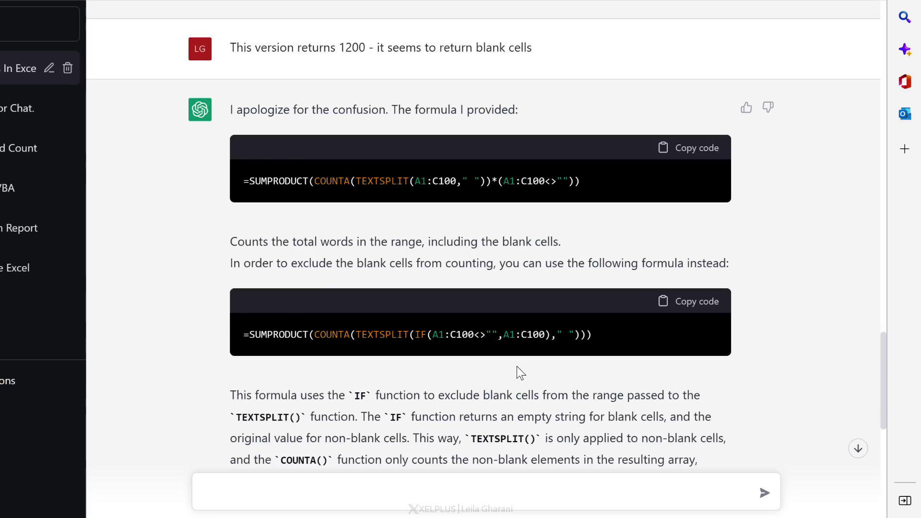
double_click(271, 422)
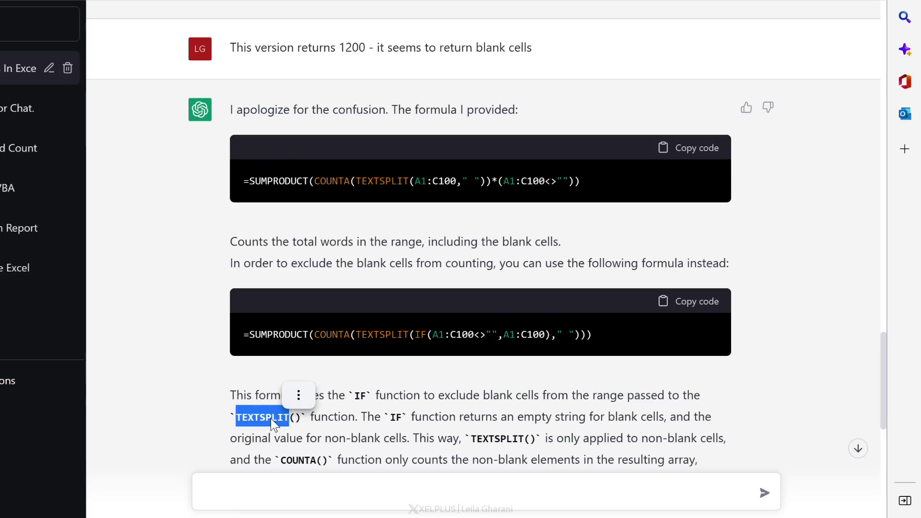
click(335, 422)
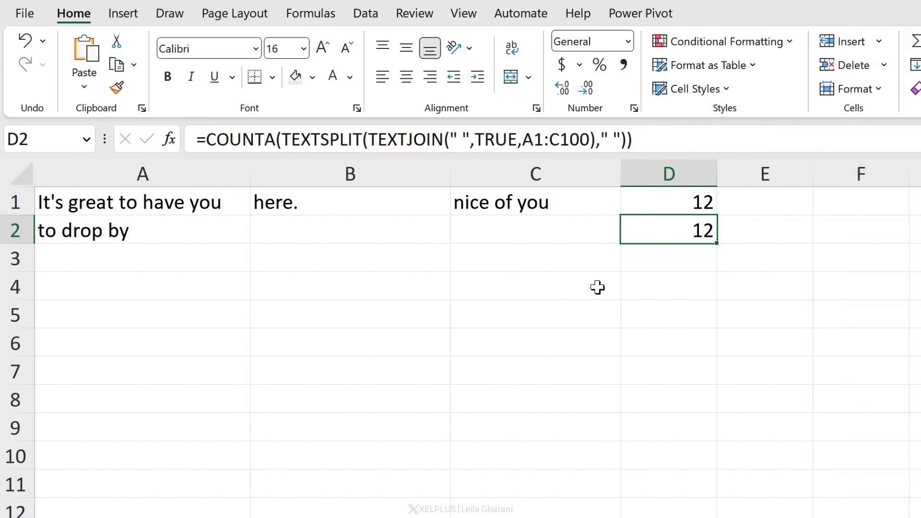
Paste the new three-row sample text at A1 and compare the D1 and D2 formulas, both showing 23
click(204, 207)
text(It's great to	have you here!	 If you like what you see	then do give this video a thumbs up	 and do subscribe)
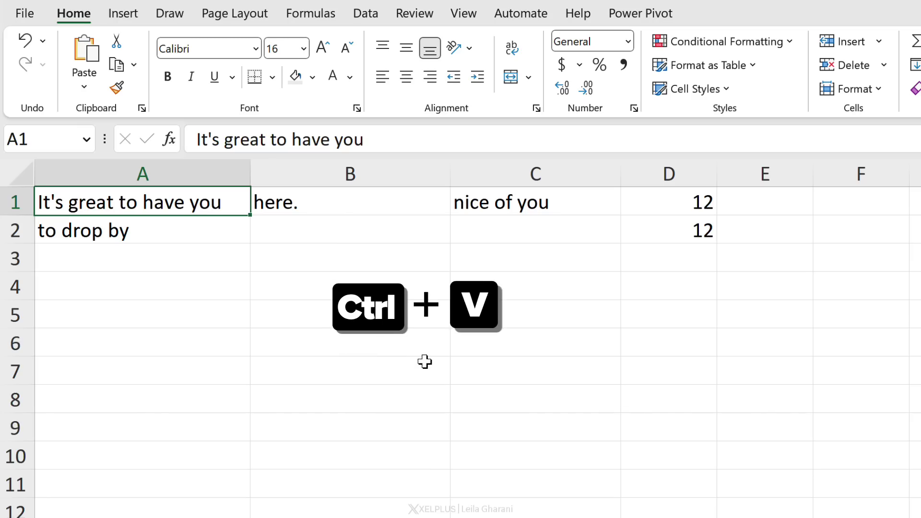
click(678, 235)
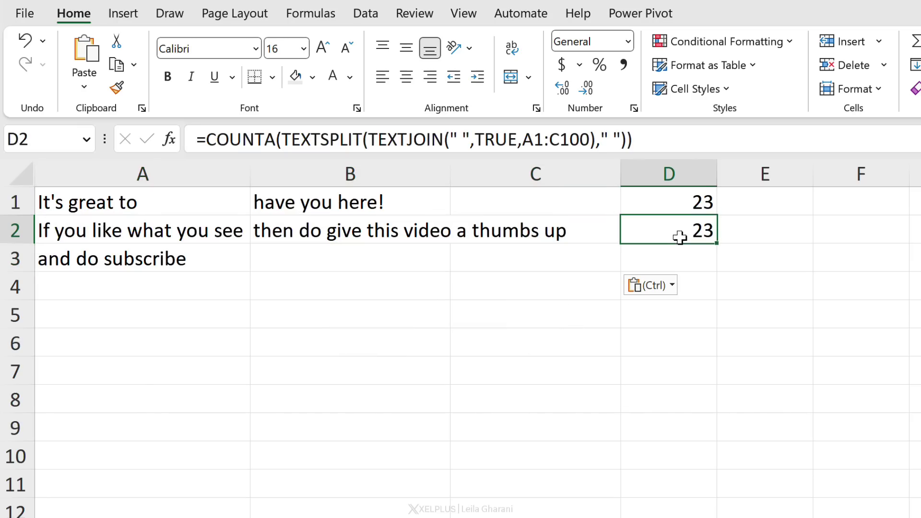
click(678, 203)
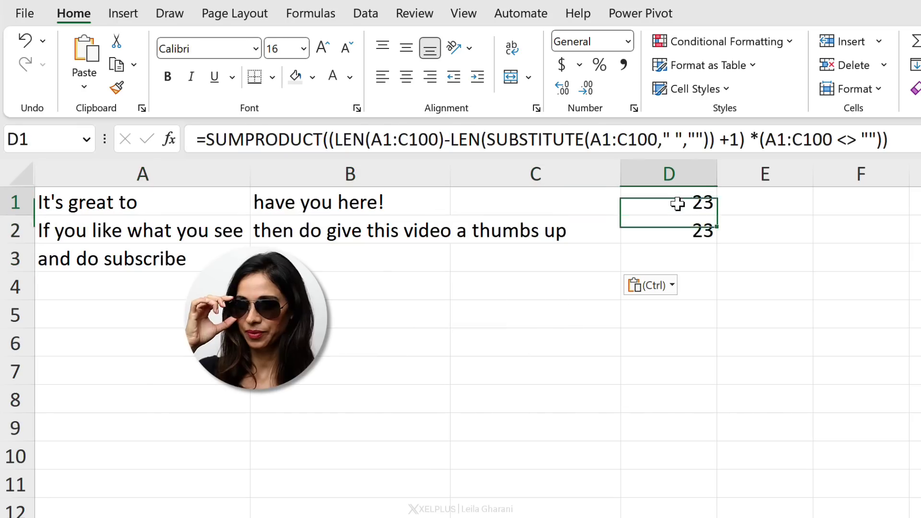
click(681, 230)
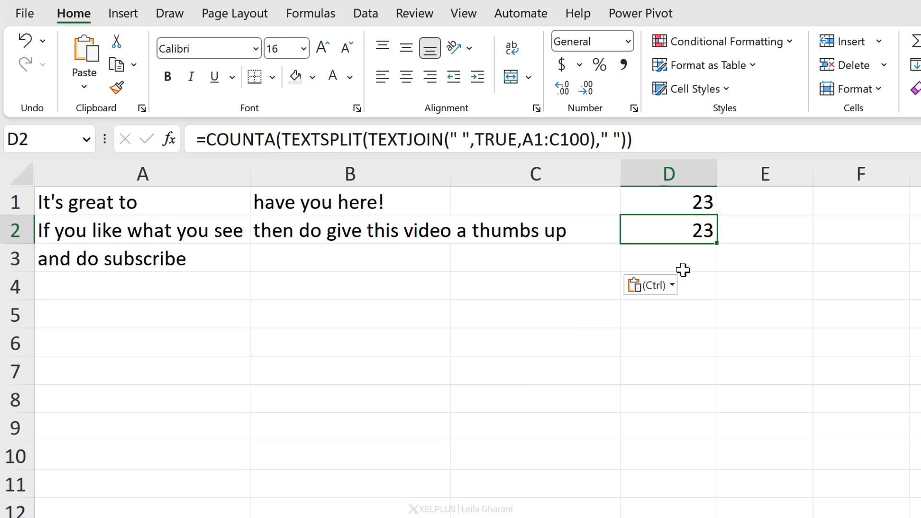
click(658, 200)
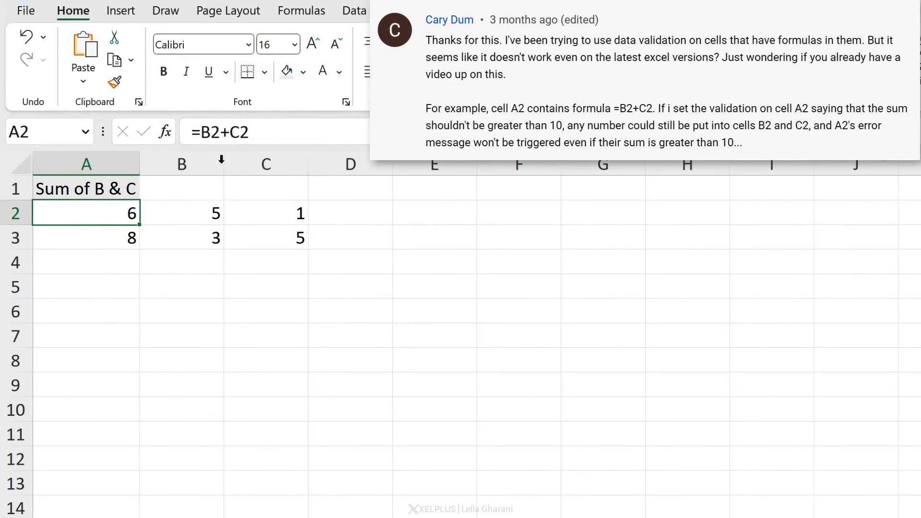
Restrict formula cell A2 (=B2+C2) to whole numbers between 0 and 10
click(273, 133)
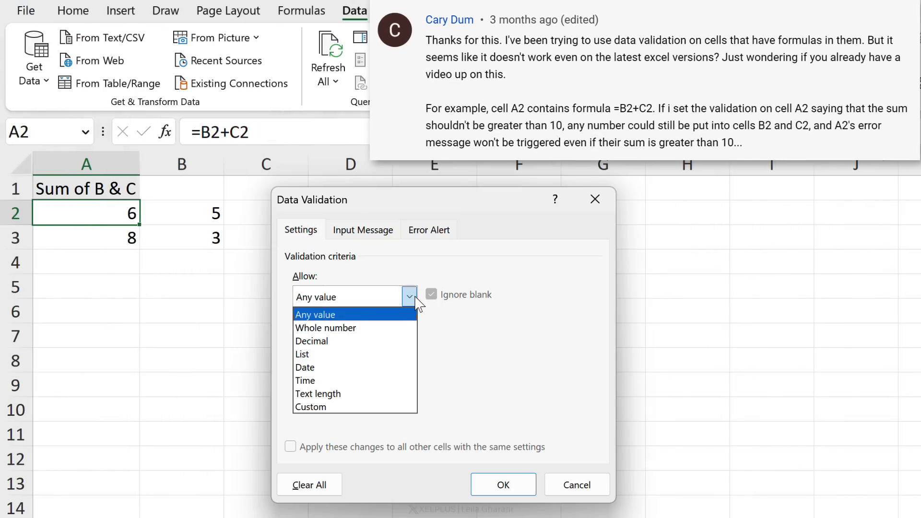
click(374, 332)
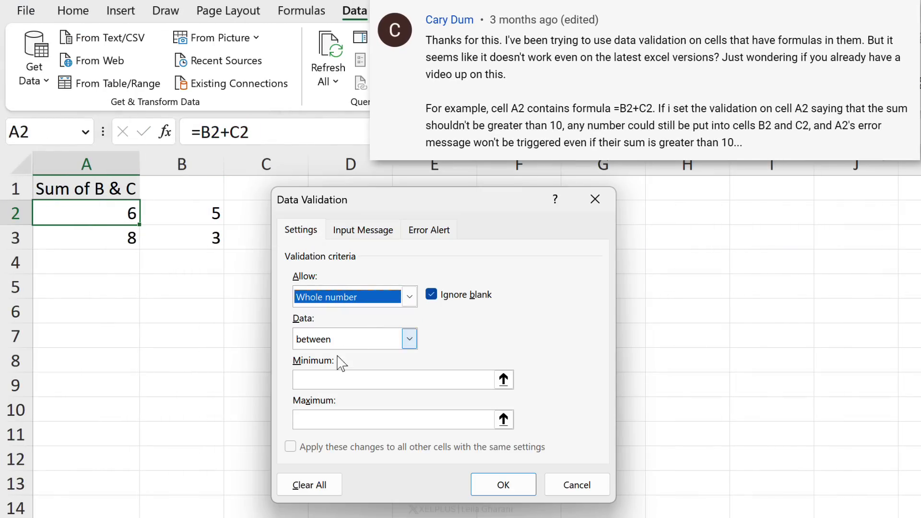
click(325, 378)
text(0)
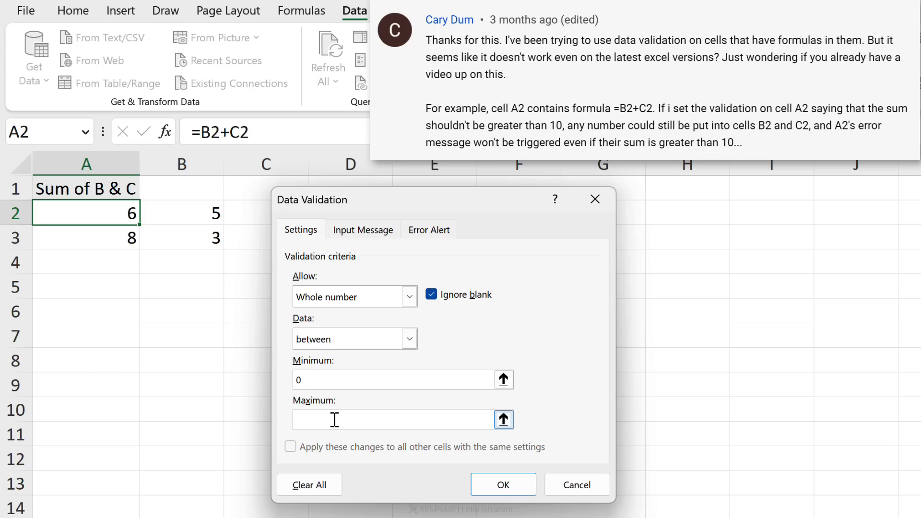
click(334, 420)
text(10)
click(503, 485)
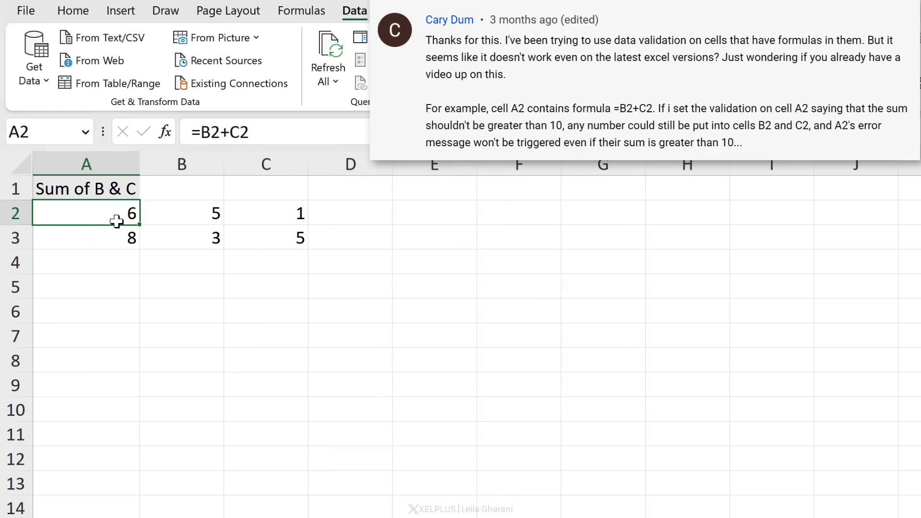
Enter 44 in B2 to show A2's total of 45 isn't blocked, then restore B2 to 5
click(200, 221)
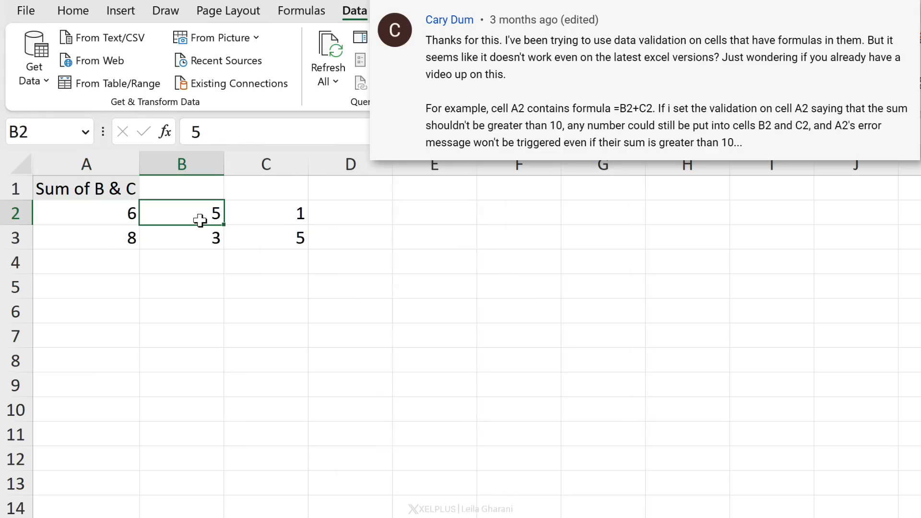
text(44)
key(ctrl+Return)
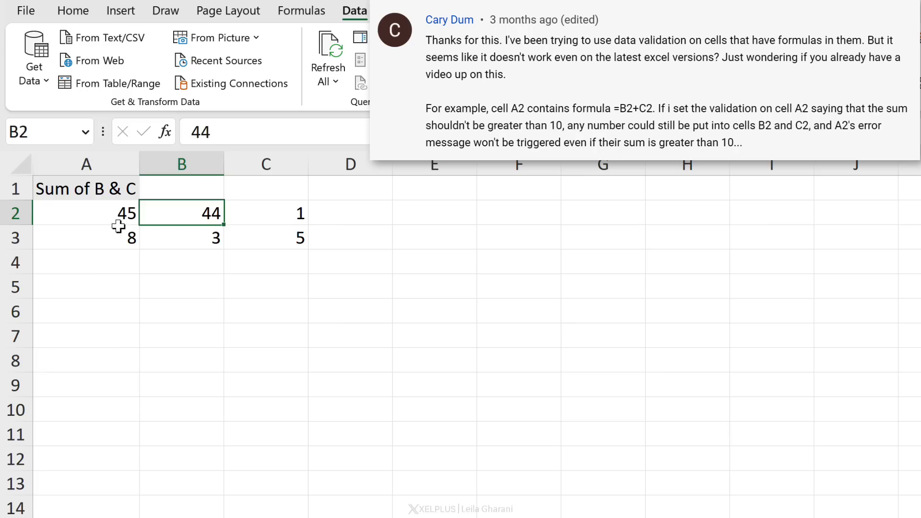
click(114, 219)
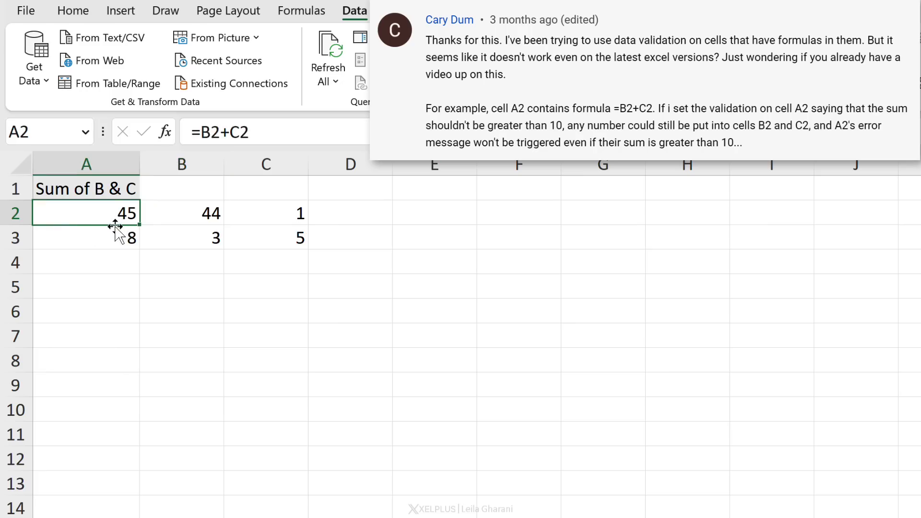
click(192, 218)
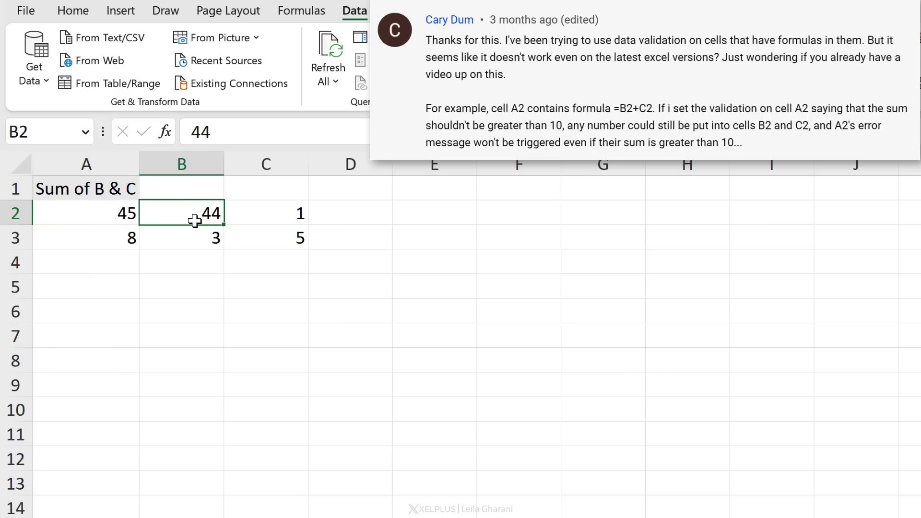
text(5)
key(Return)
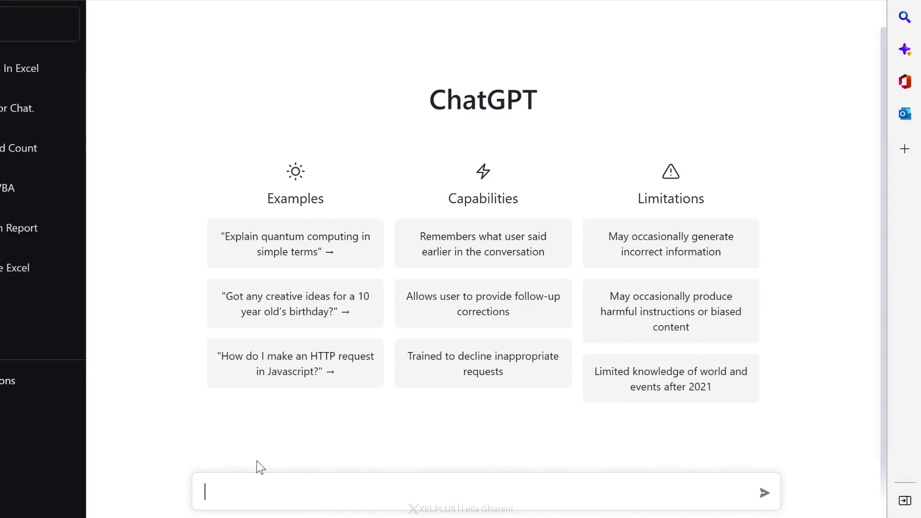
Paste the data validation comment, remove the sentence about an existing video, send it, and read the reply
text(I've been trying to use data validation on cells that have formulas in them. But it seems like it doesn't work even on the latest excel versions? Just wondering if you already have a video up on this.  For example, cell A2 contains formula =B2+C2. If i set the validation on cell A2 saying that the sum shouldn't be greater than 10, any number could still be put into cells B2 and C2, and A2's error message won't be triggered even if their sum is greater than 10...)
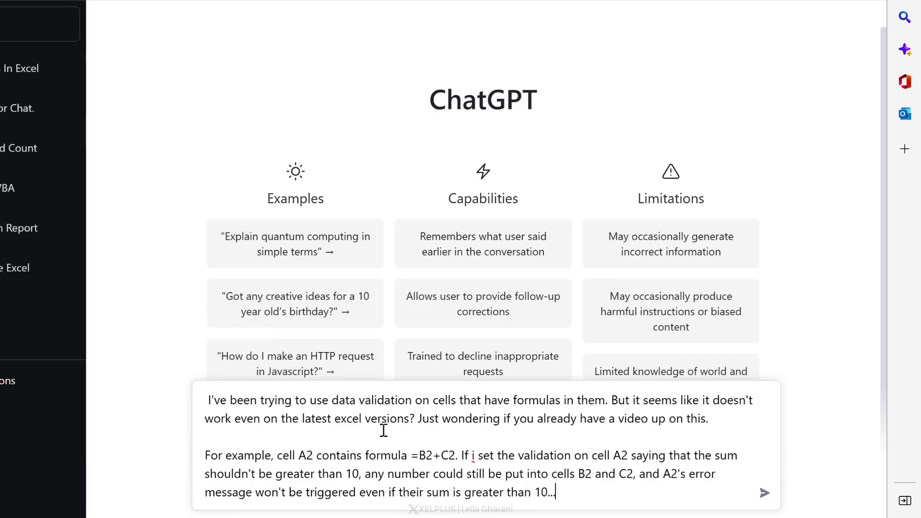
drag(417, 417, 713, 421)
key(BackSpace)
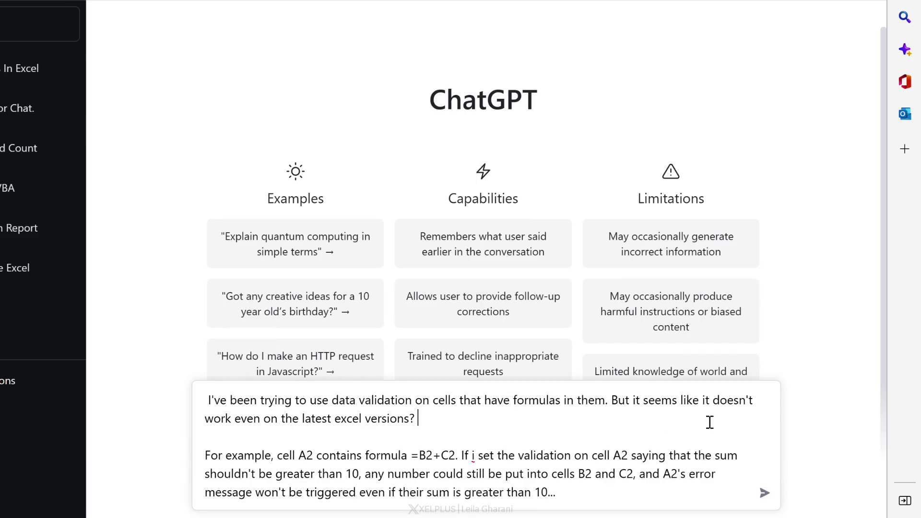
click(764, 492)
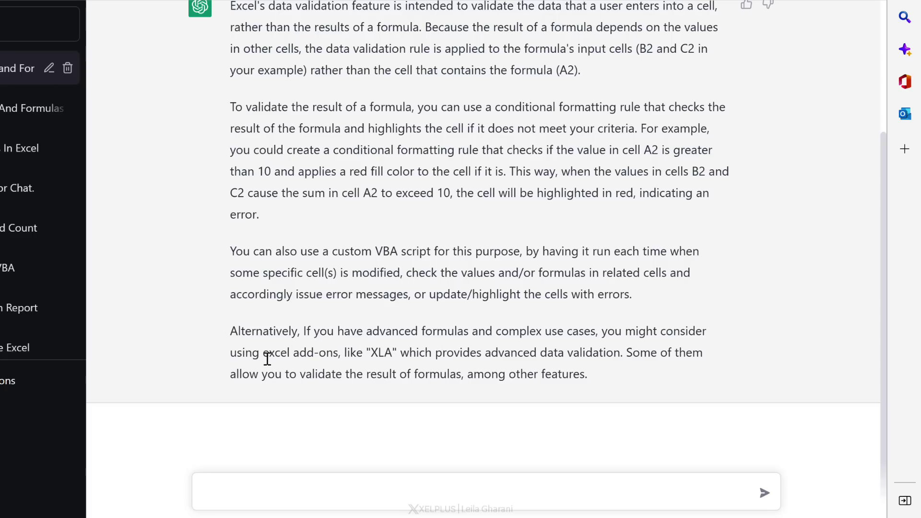
scroll(280, 300, up, 5)
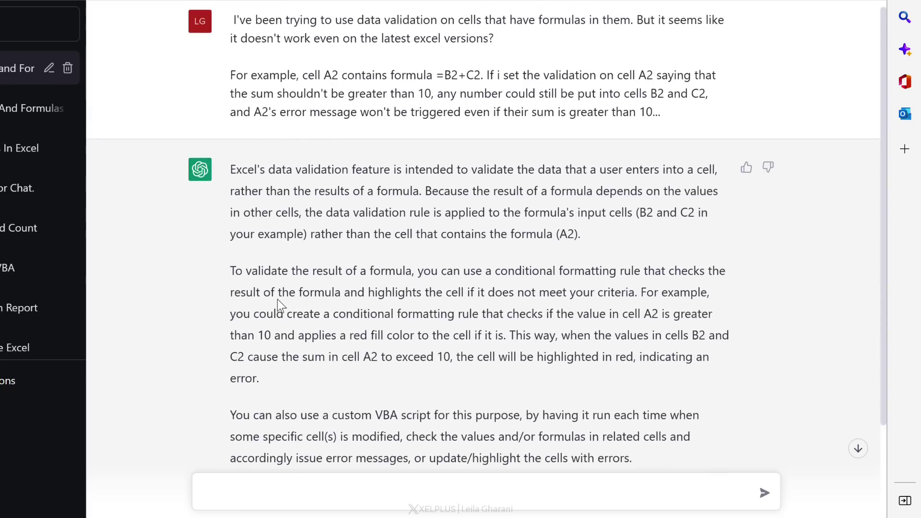
scroll(278, 300, down, 5)
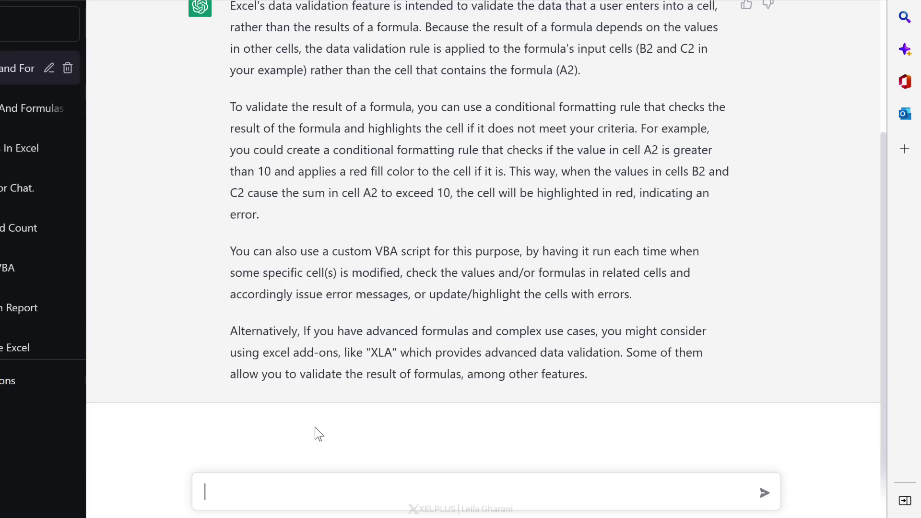
Ask how to set up conditional formatting for A2:A10 and copy the =A2>10 formula from the answer
text(I'm interested in conditional formatting method. How can I set this up c)
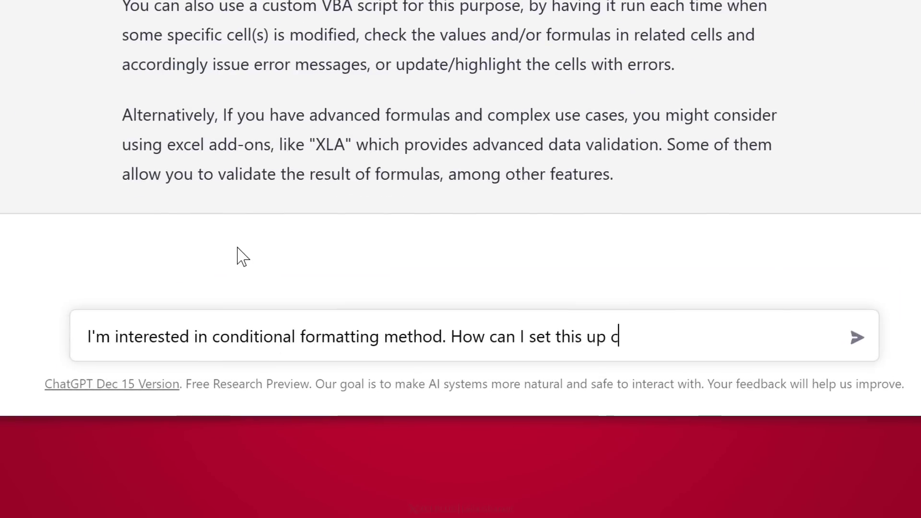
text(ells A2:A10?)
key(Return)
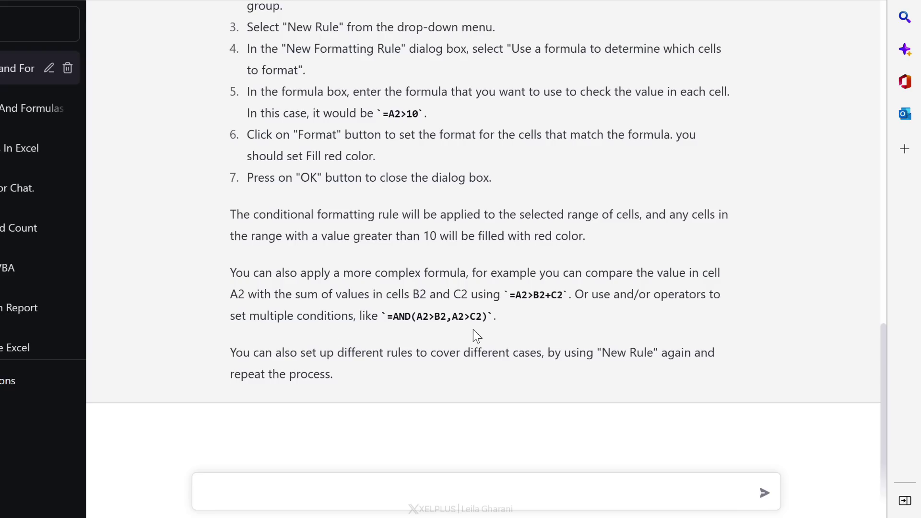
scroll(402, 389, up, 3)
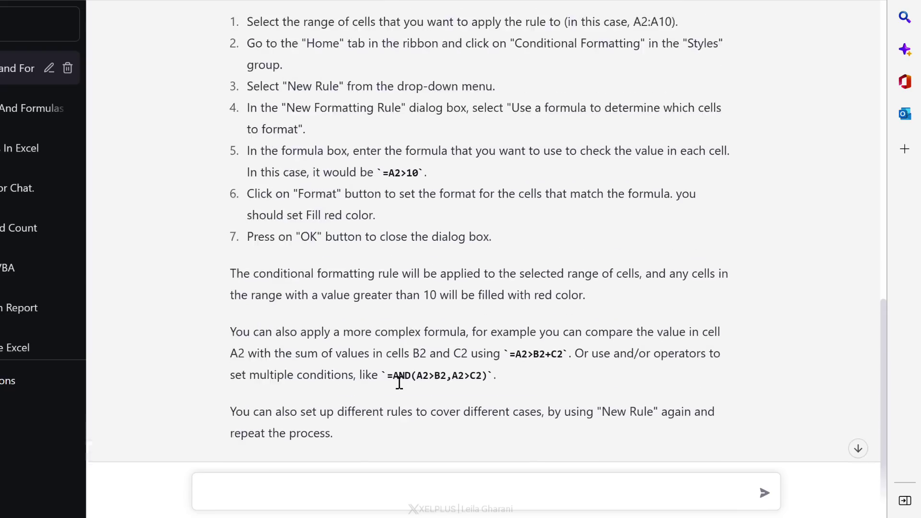
drag(382, 195, 393, 196)
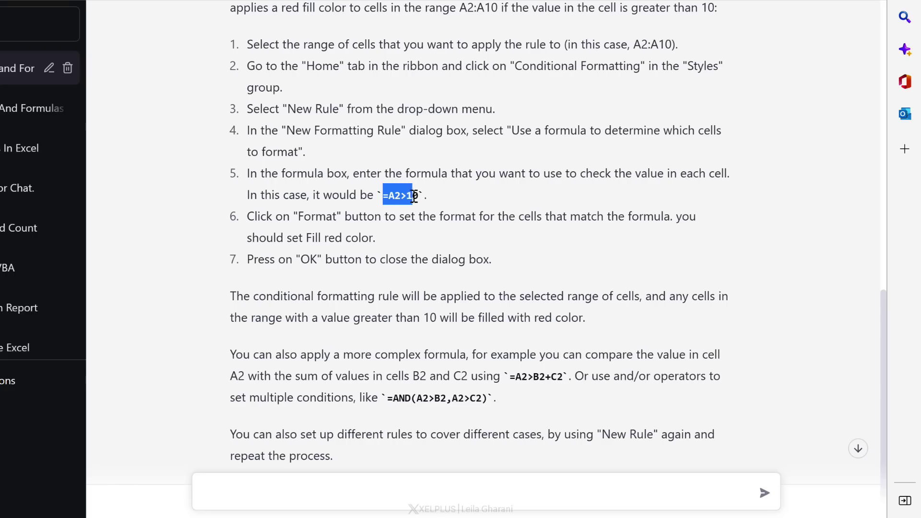
key(ctrl+c)
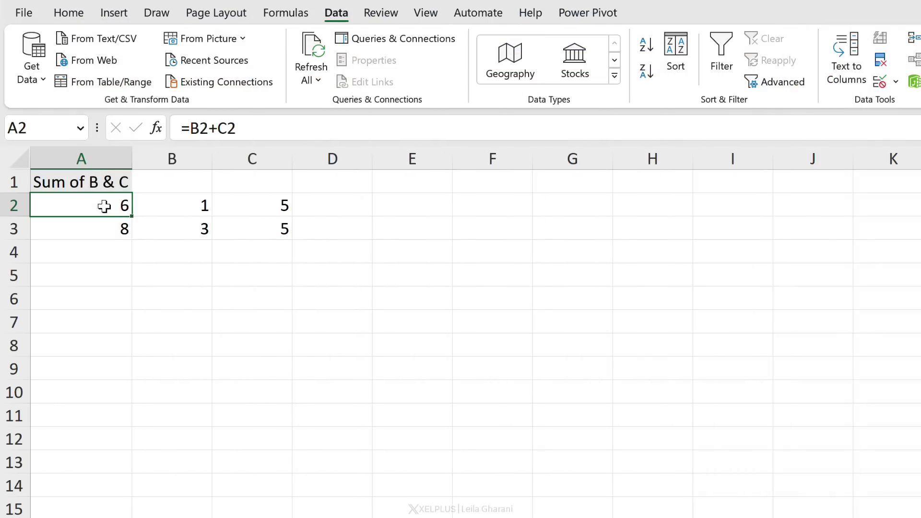
Add a conditional formatting rule =A2>10 with red fill to A2:A10
drag(104, 207, 107, 393)
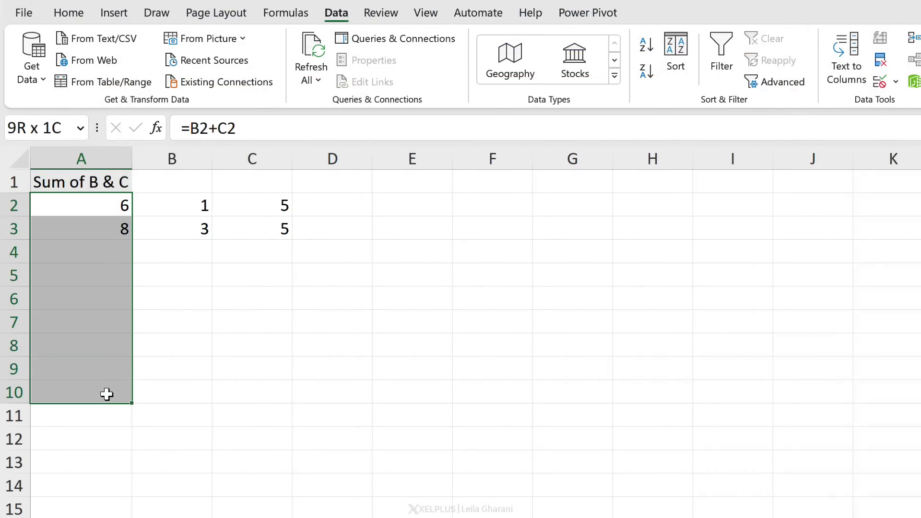
click(69, 13)
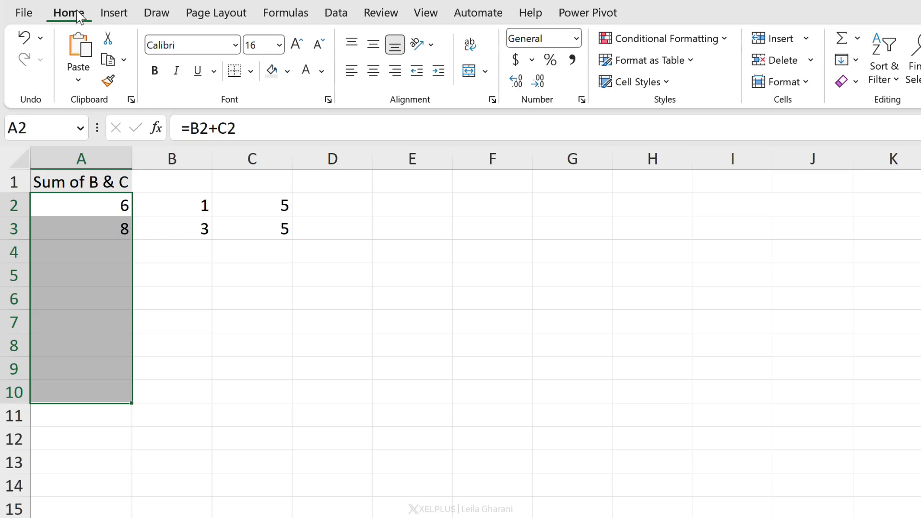
click(674, 37)
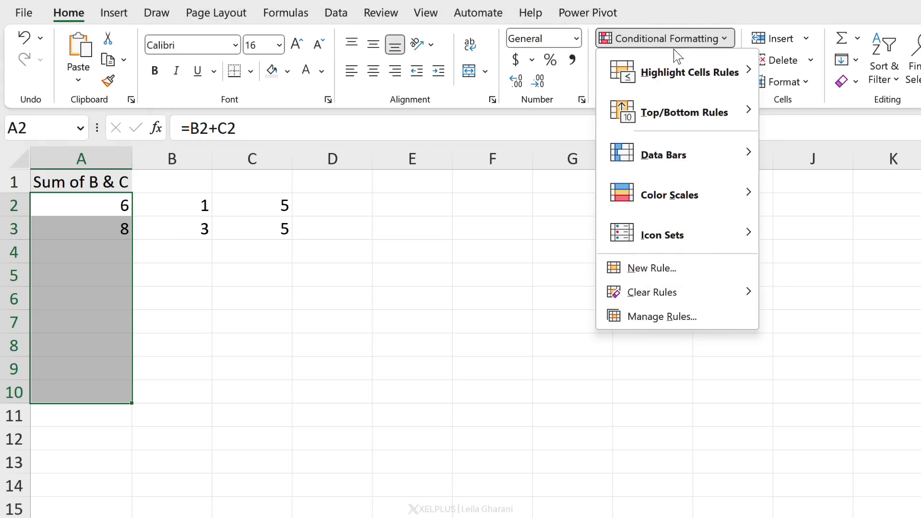
click(673, 265)
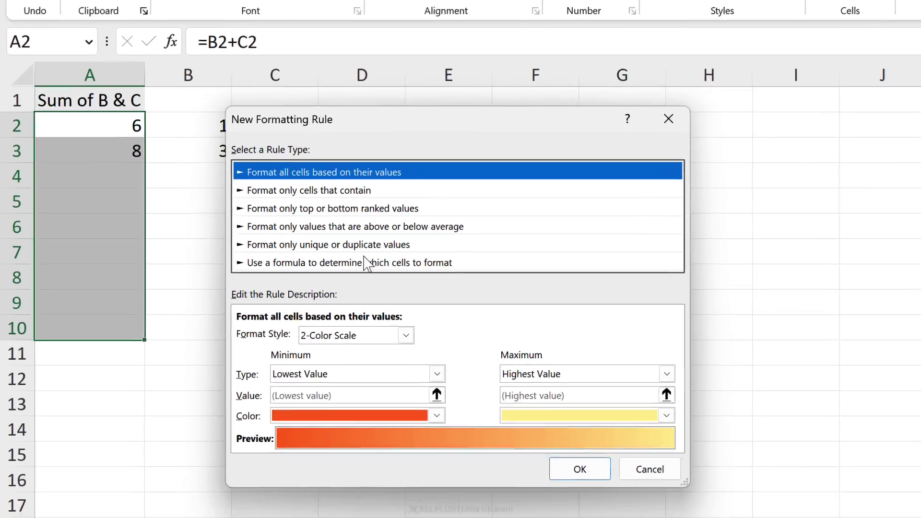
click(337, 340)
click(318, 319)
key(ctrl+v)
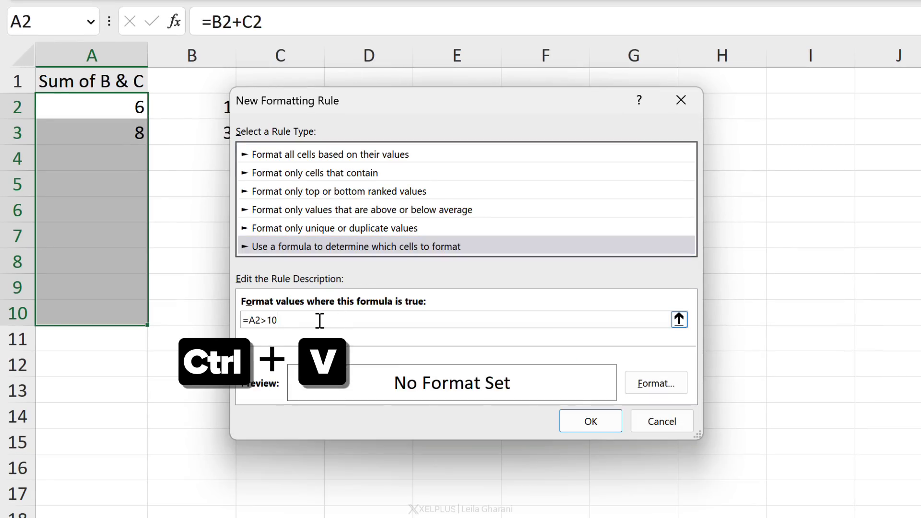
click(655, 384)
click(433, 24)
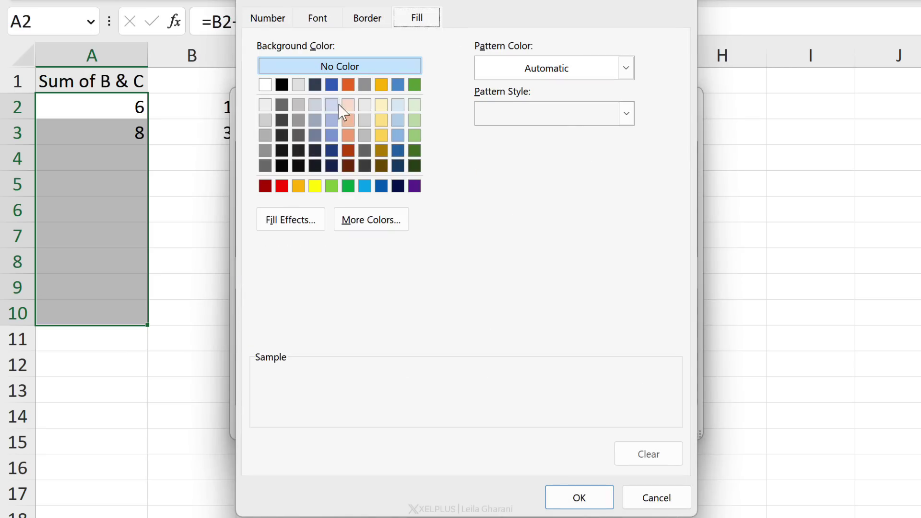
click(280, 187)
click(579, 497)
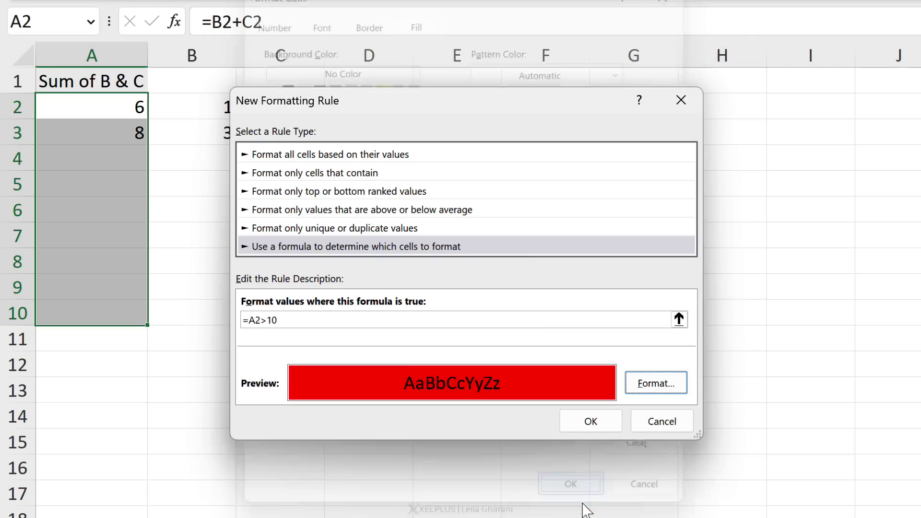
click(591, 425)
click(601, 422)
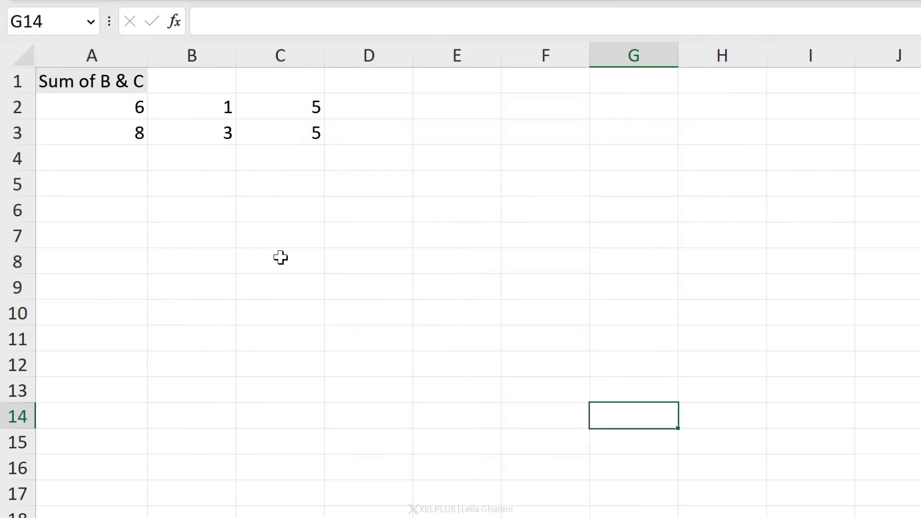
Enter 10 in B2 and copy the A3 sum formula down to A10
click(208, 111)
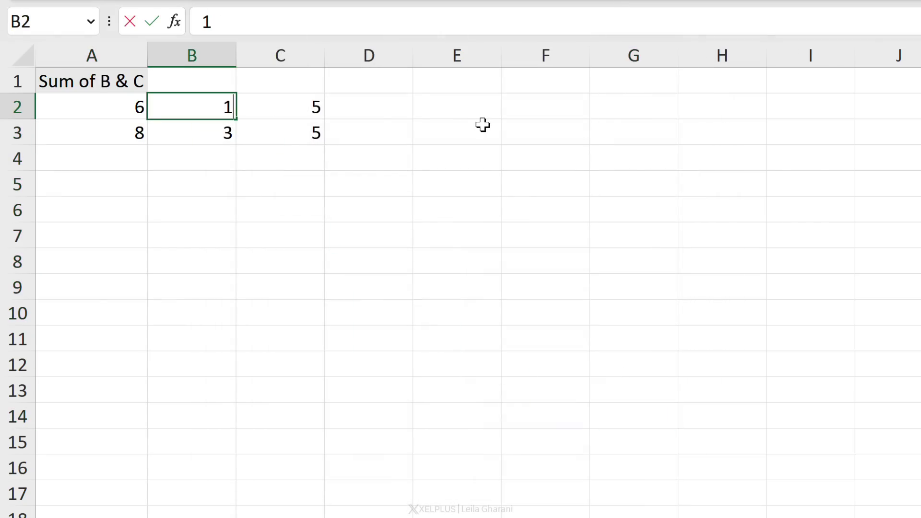
text(10)
key(Return)
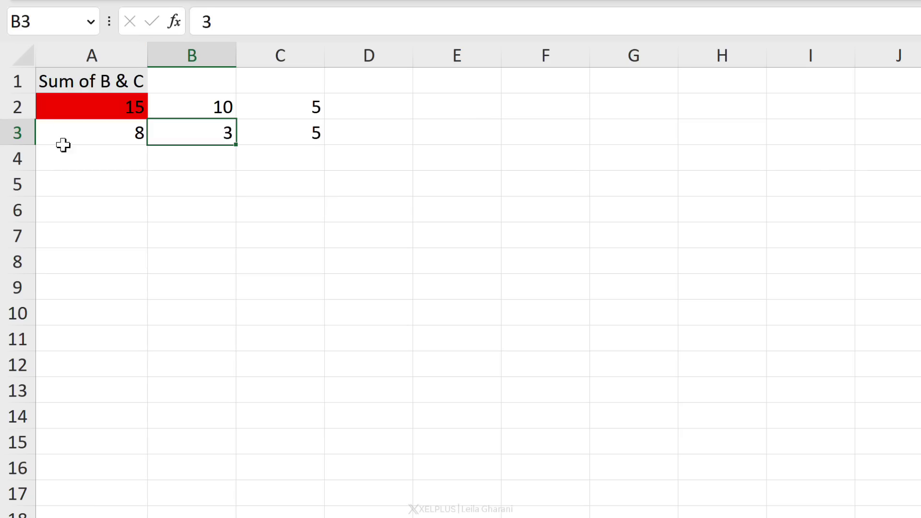
click(62, 143)
drag(144, 146, 132, 316)
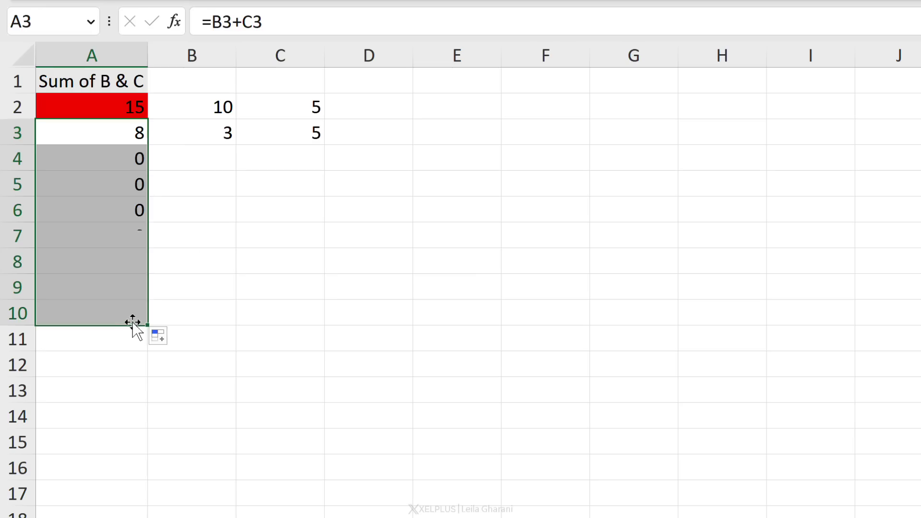
Enter test values 8 and 5, 5 and 4, 8 and 9 in B4:C6
click(194, 156)
text(8)
key(Tab)
text(5)
key(Return)
text(5)
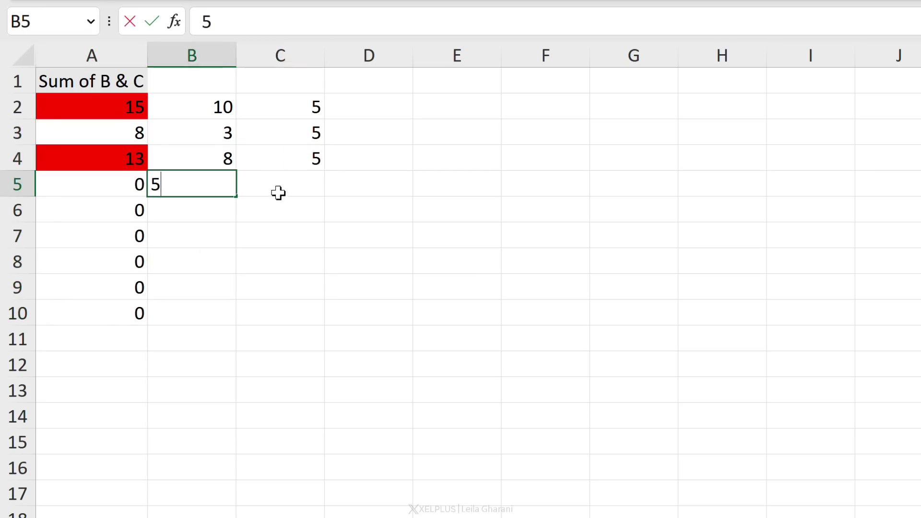
key(Tab)
text(4)
key(Return)
text(8)
key(Tab)
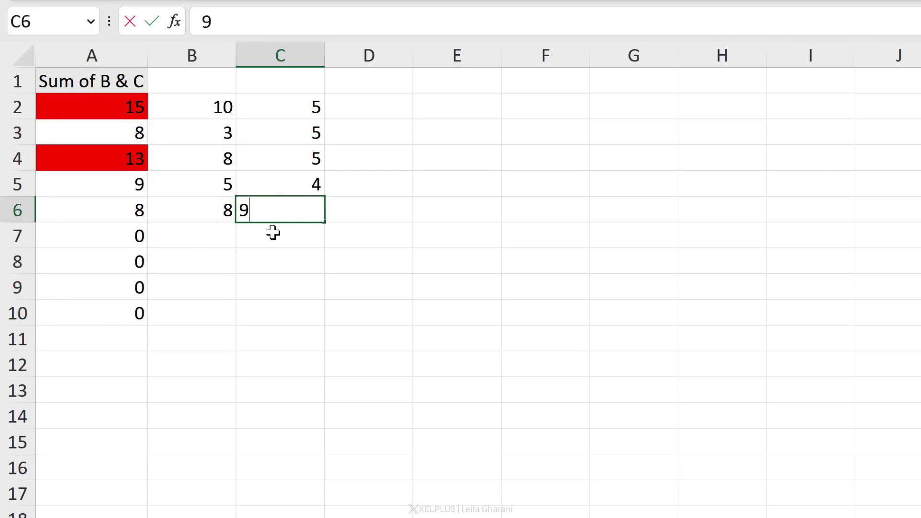
click(272, 233)
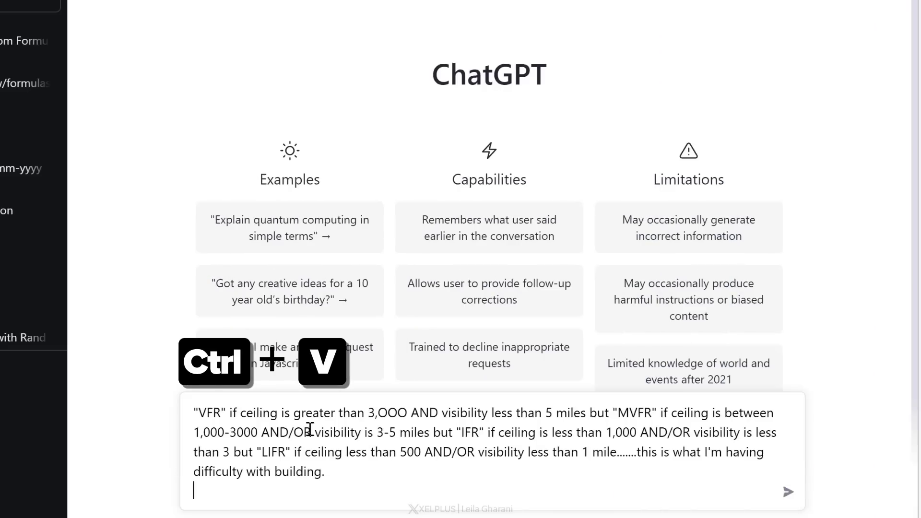
Send the weather classification prompt, ask 'Make this into an Excel formula.', and copy the formula
key(BackSpace)
key(Return)
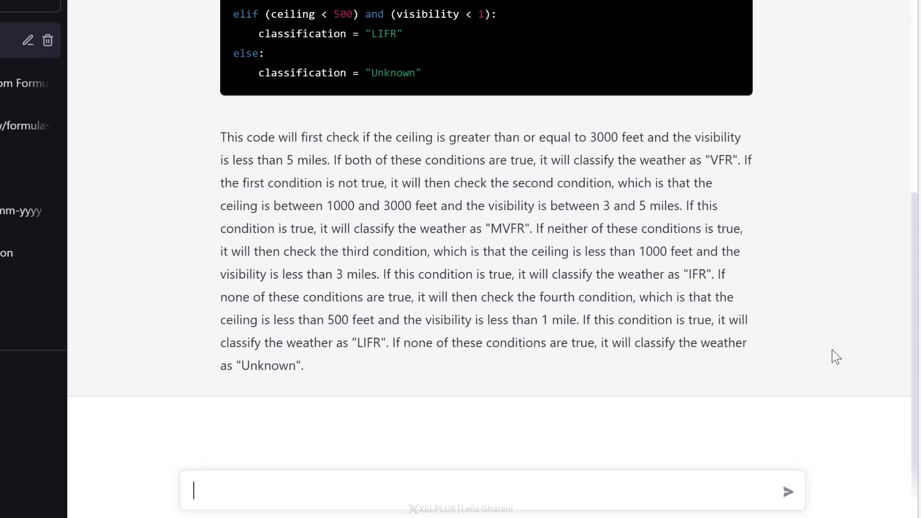
text(Make this into an Excel )
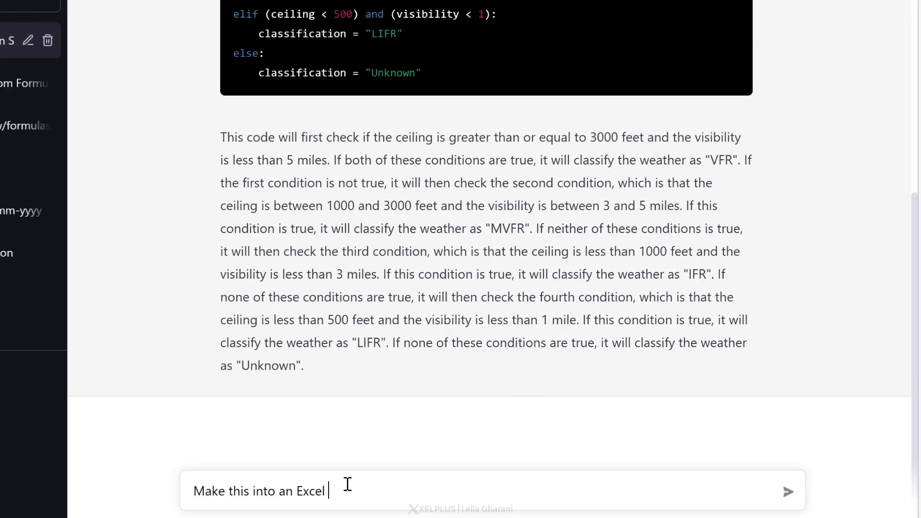
text(formula.)
key(Return)
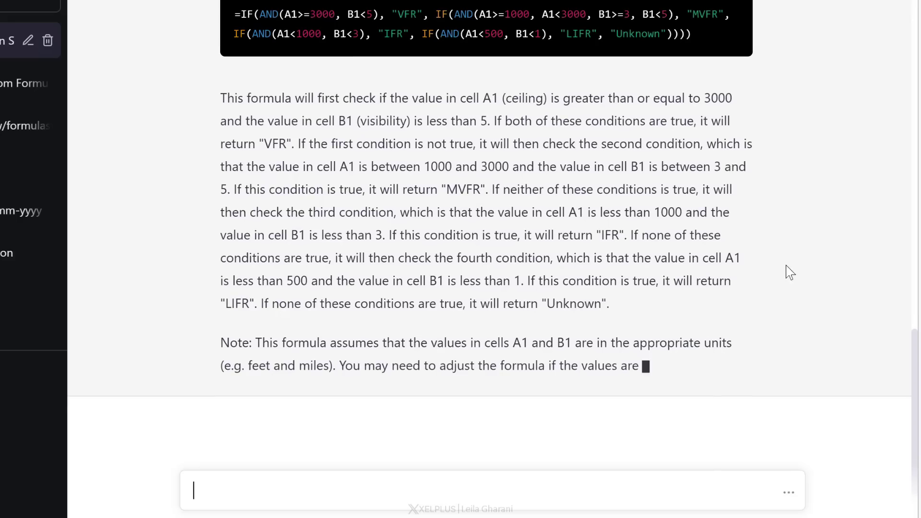
scroll(777, 125, up, 2)
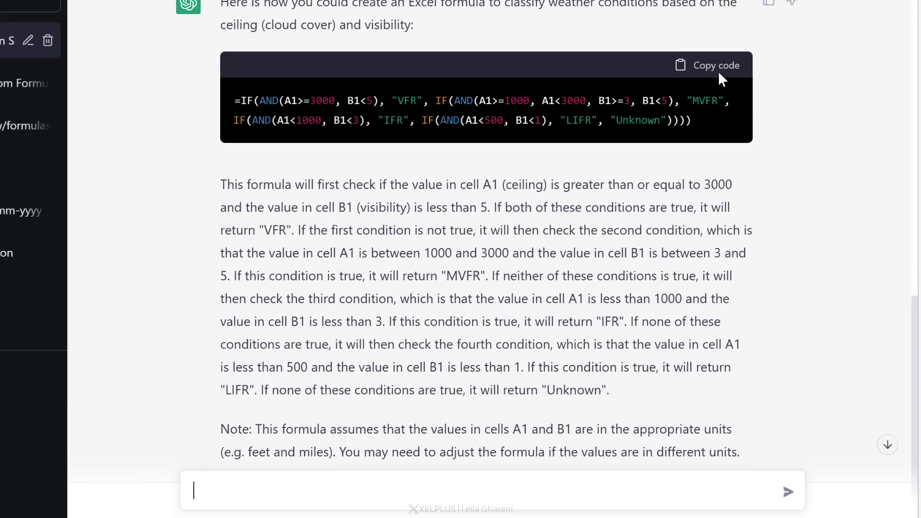
click(720, 75)
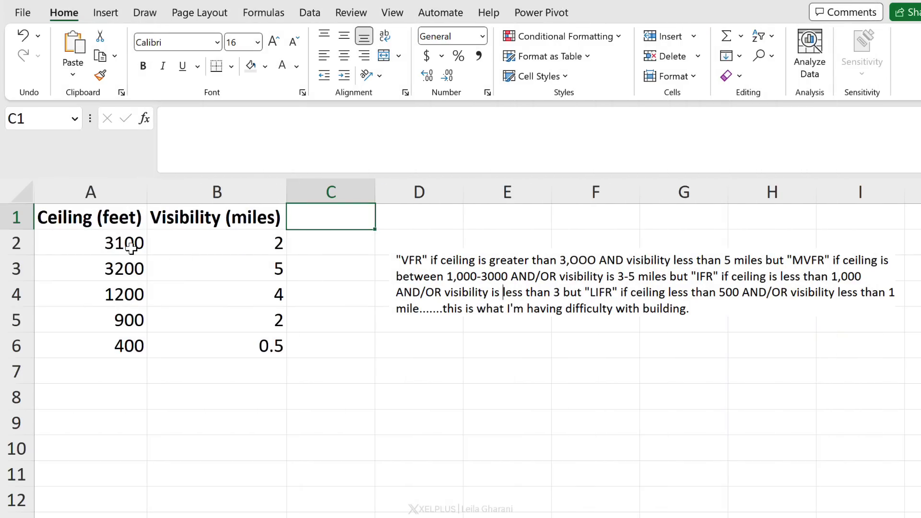
Paste the nested IF formula into C1, fill it down to C6, then clear C1
click(130, 245)
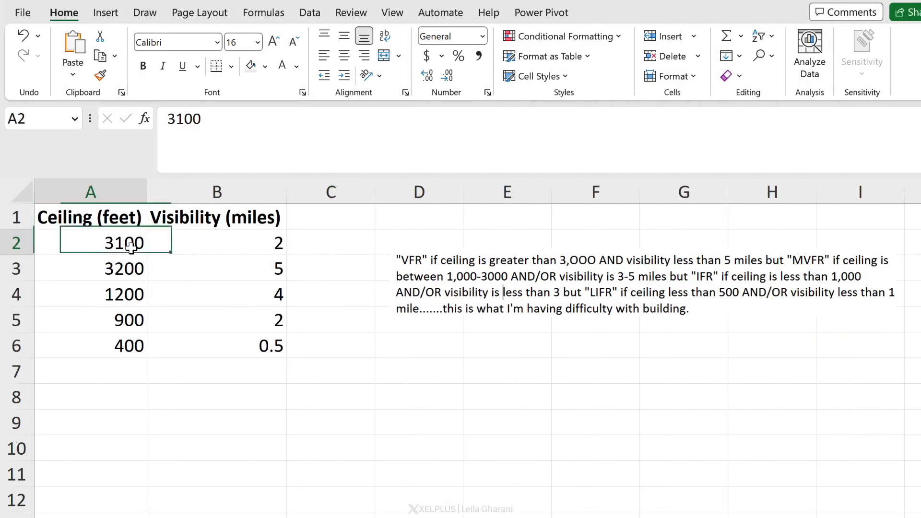
drag(130, 245, 254, 344)
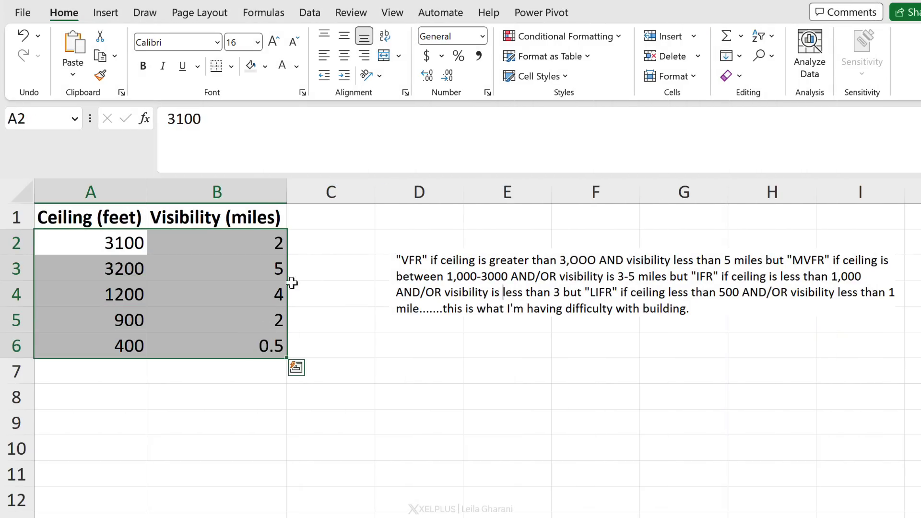
click(313, 218)
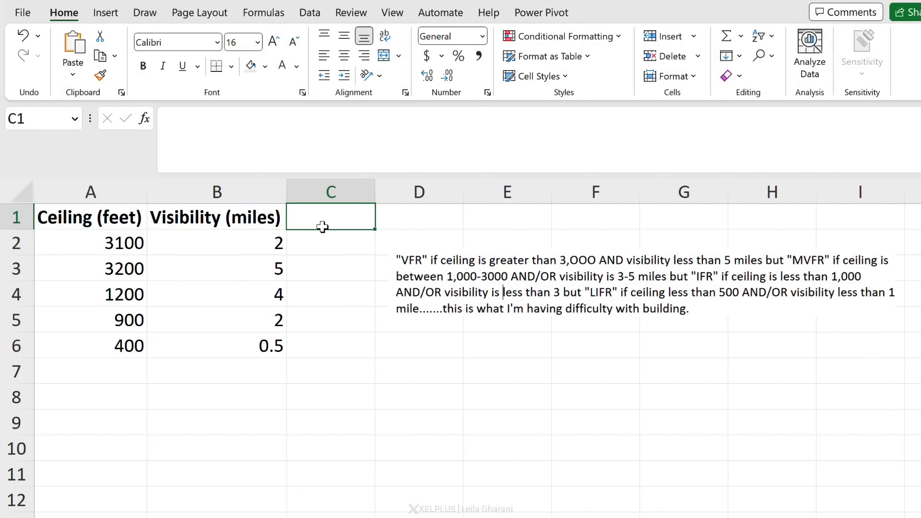
click(280, 151)
key(ctrl+v)
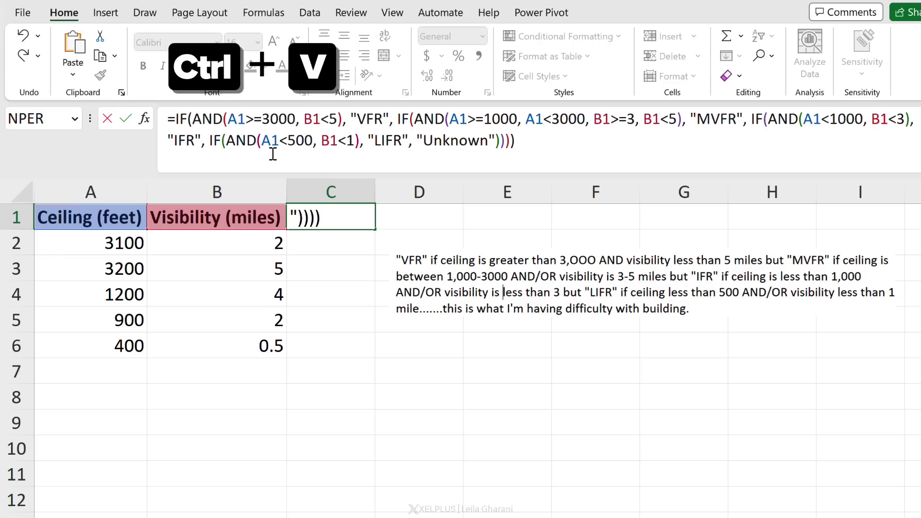
key(ctrl+Return)
drag(375, 230, 359, 355)
click(326, 221)
key(Delete)
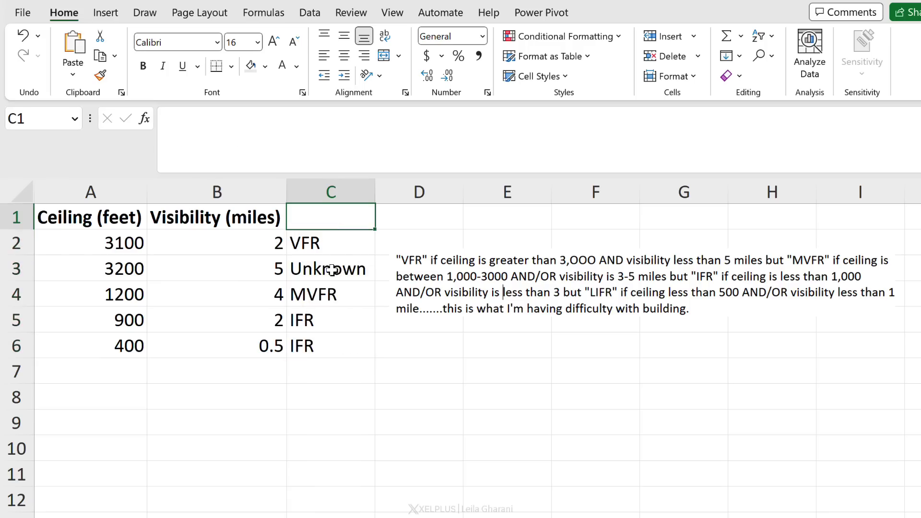
click(336, 242)
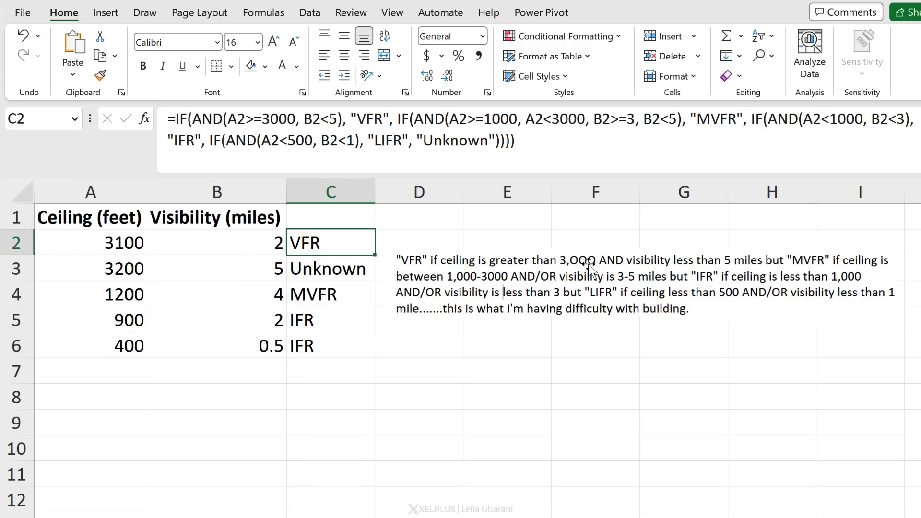
click(126, 247)
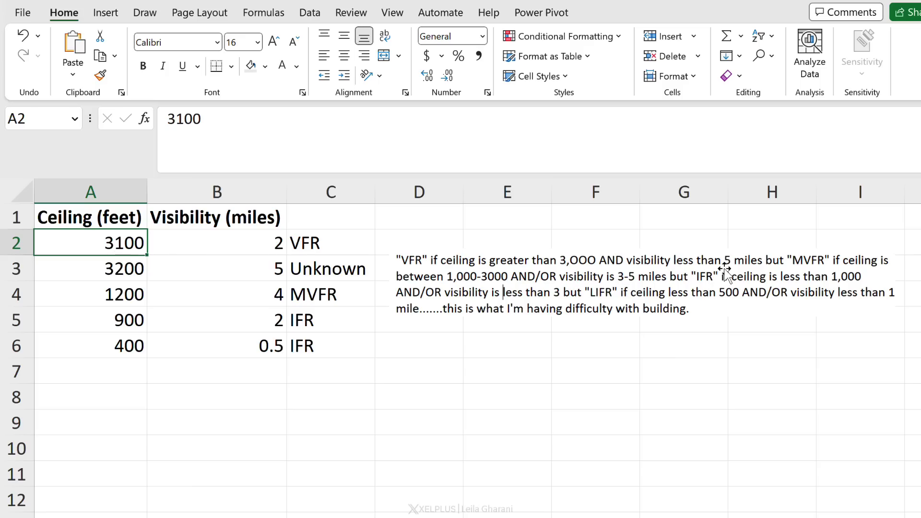
click(210, 246)
click(323, 243)
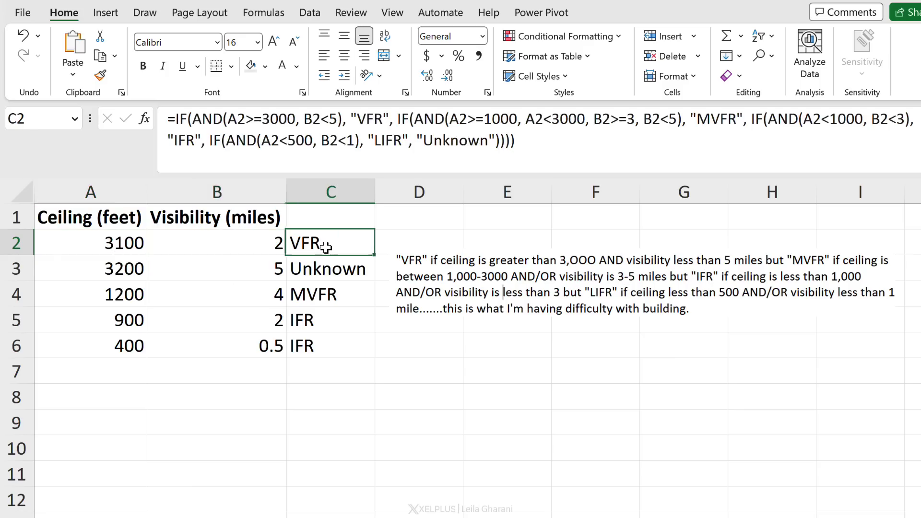
click(309, 300)
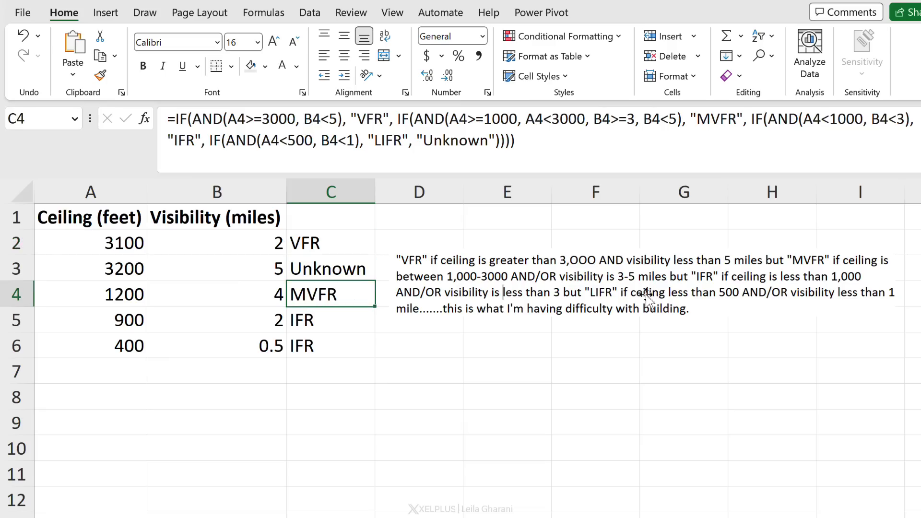
click(118, 294)
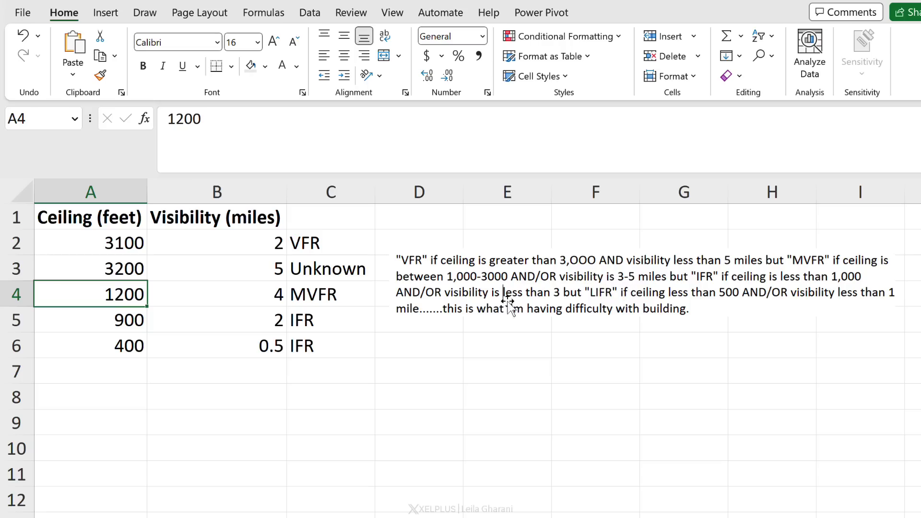
click(269, 299)
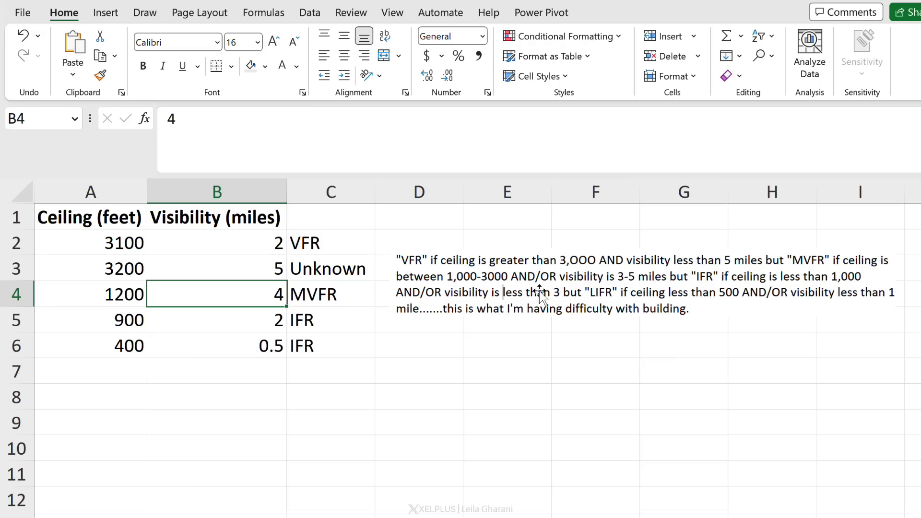
click(93, 290)
click(220, 285)
click(307, 294)
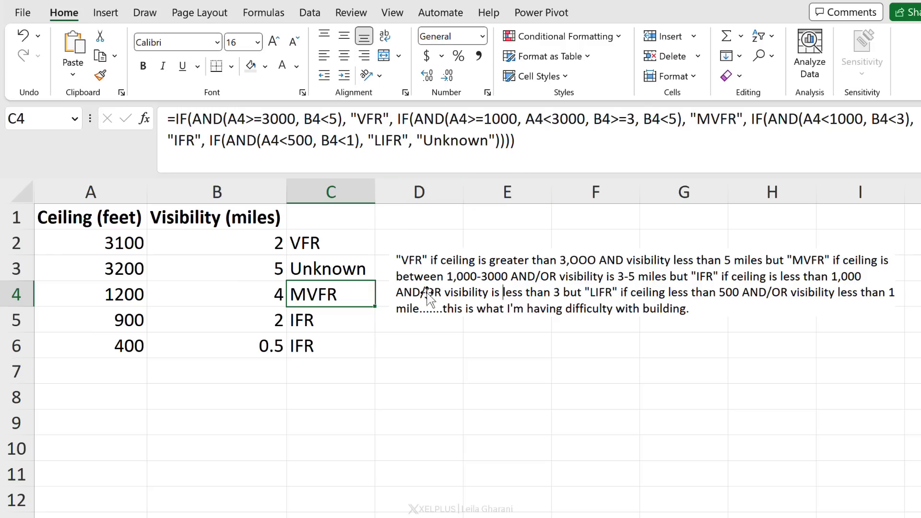
drag(330, 319, 321, 354)
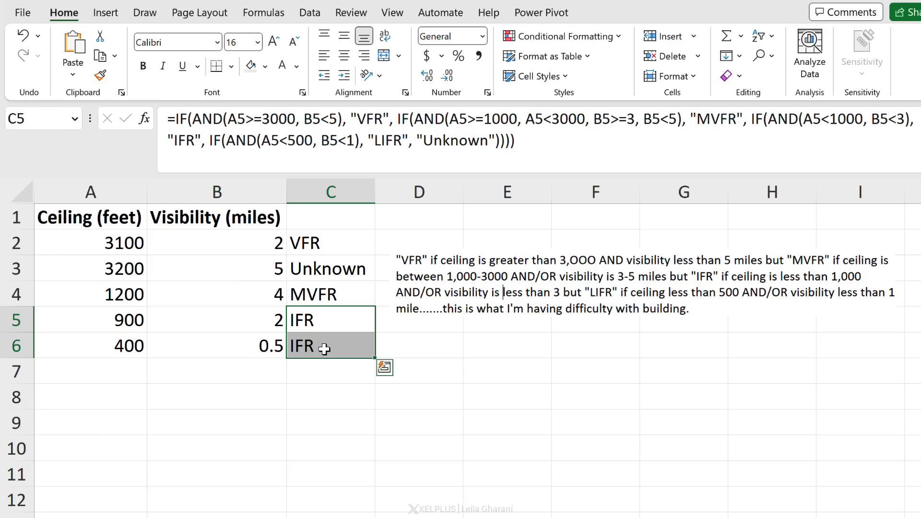
click(322, 354)
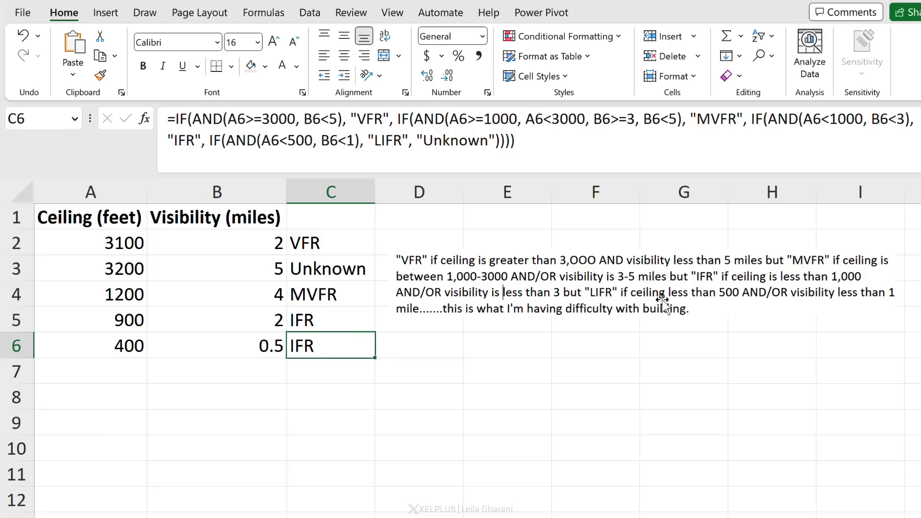
click(137, 352)
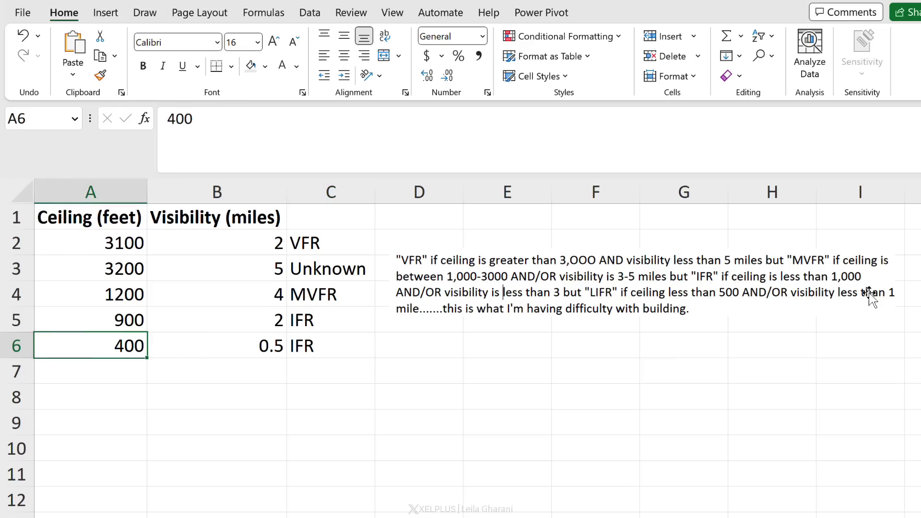
click(238, 355)
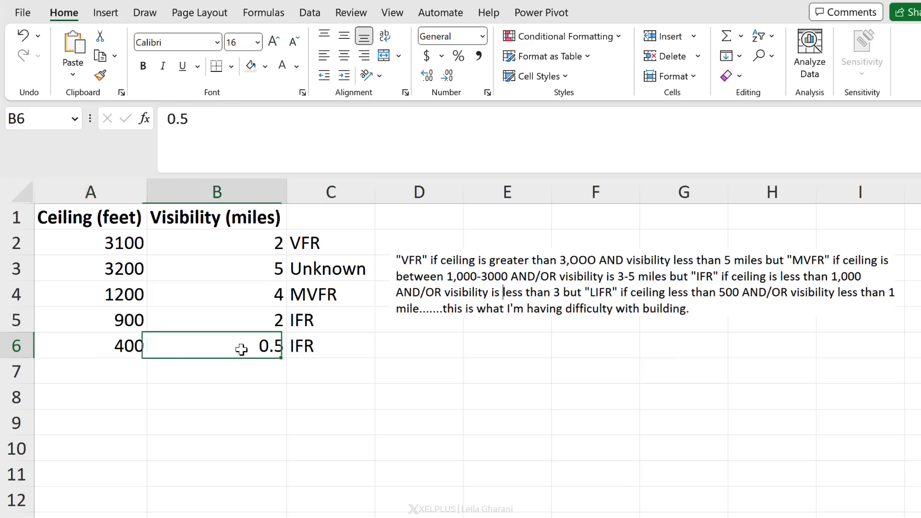
click(311, 348)
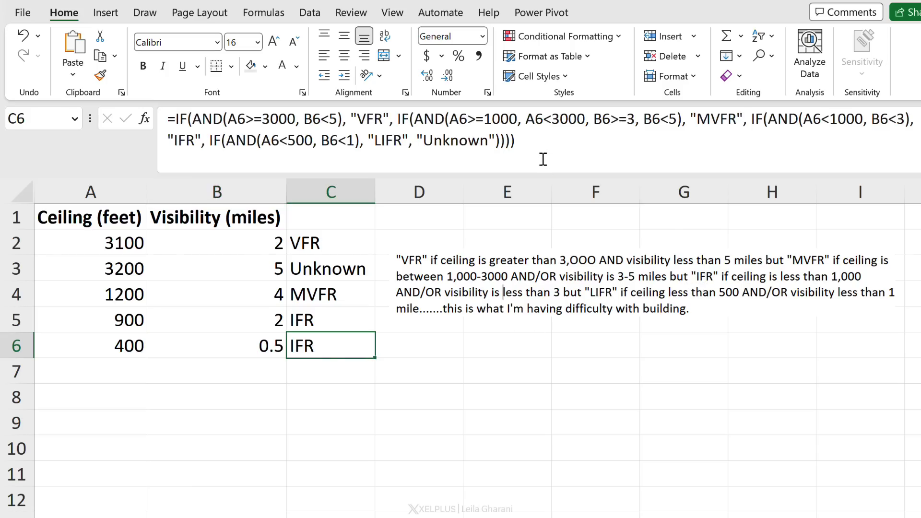
Inspect C2's formula to locate the LIFR and IFR branches and their thresholds
click(353, 242)
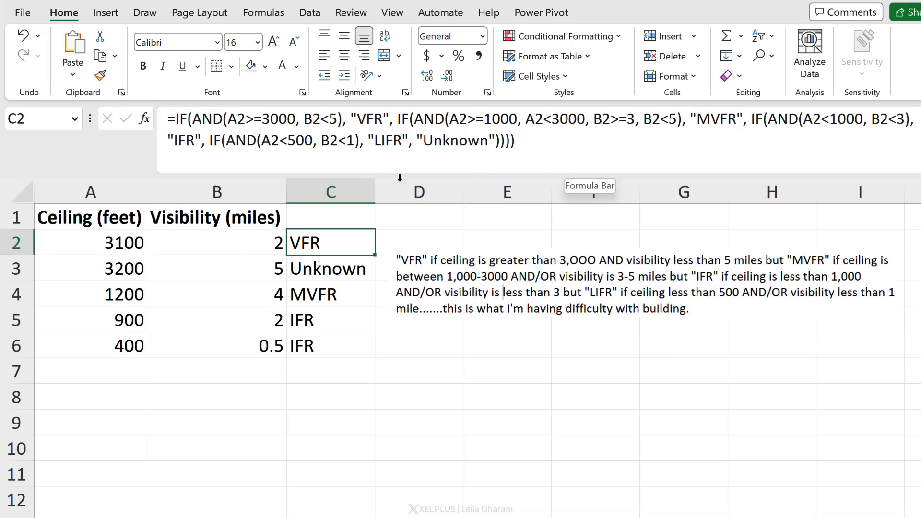
drag(409, 142, 209, 159)
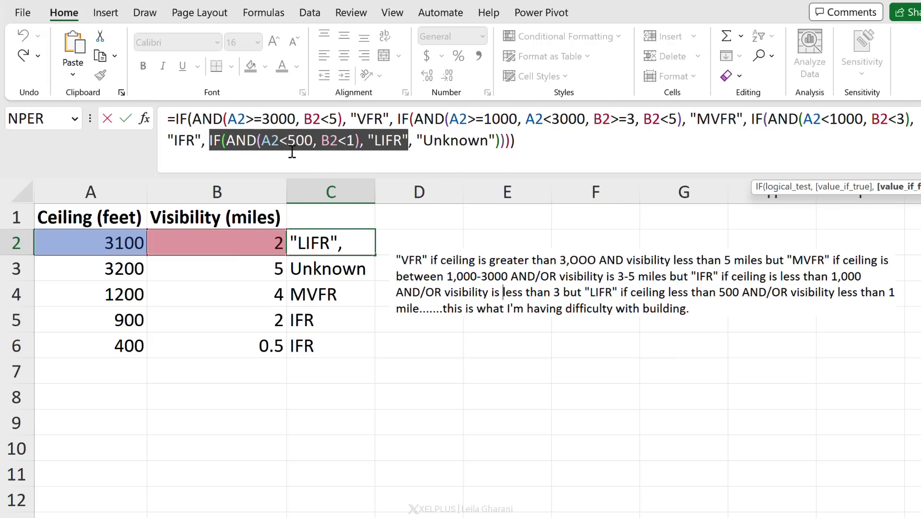
click(770, 119)
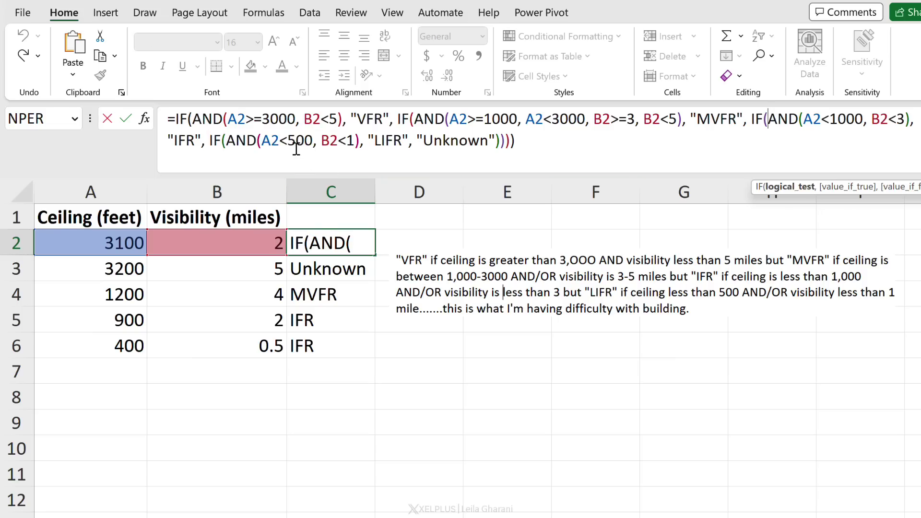
double_click(845, 119)
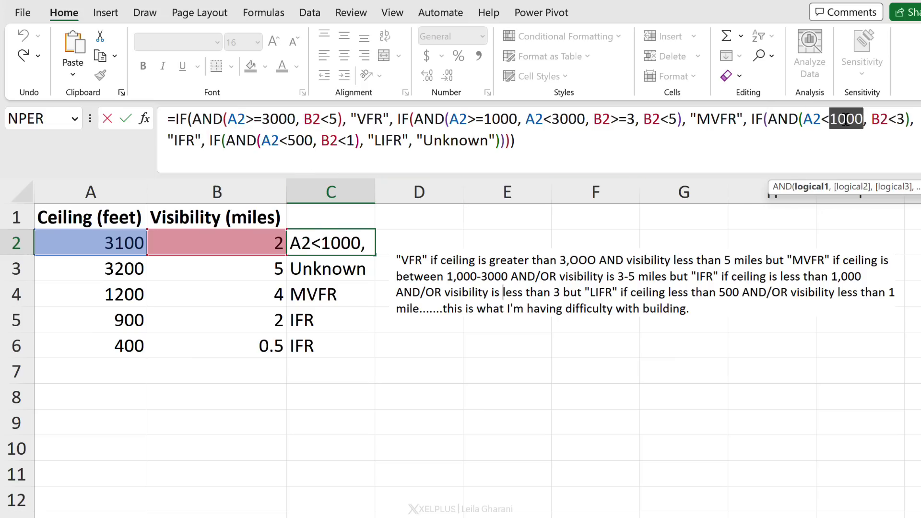
double_click(347, 142)
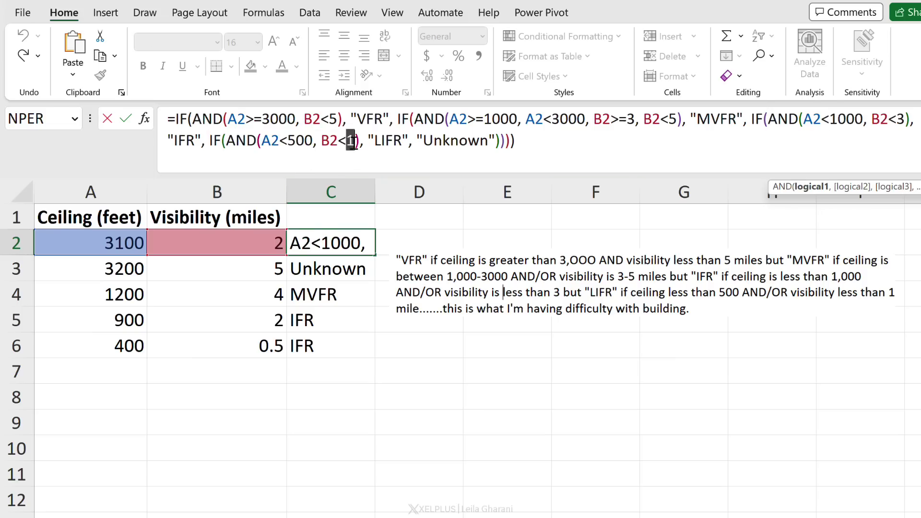
double_click(900, 119)
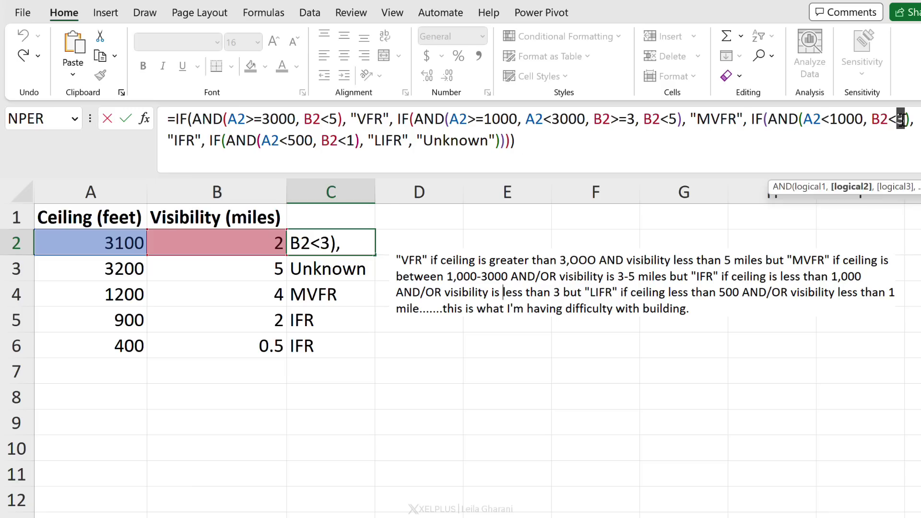
drag(751, 120, 910, 120)
drag(202, 140, 167, 140)
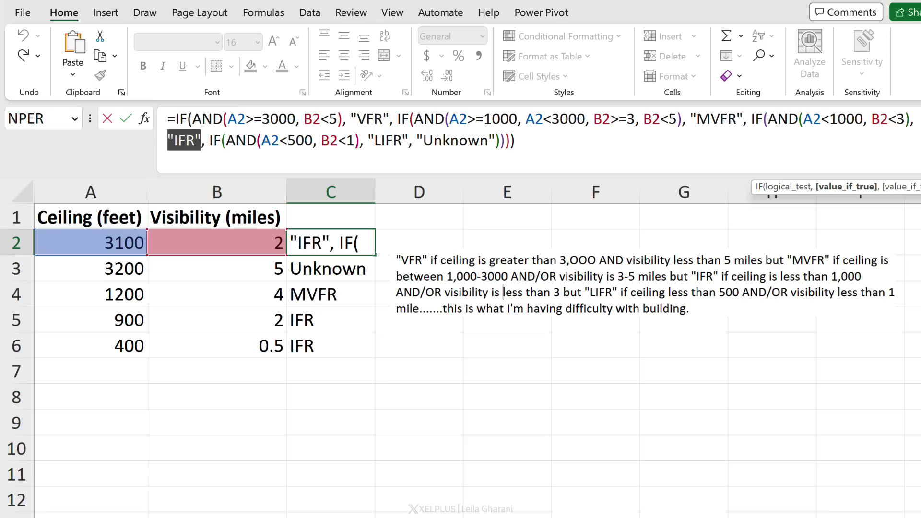
Move the LIFR branch ahead of the IFR test and fill the formula down to C6
drag(210, 140, 413, 140)
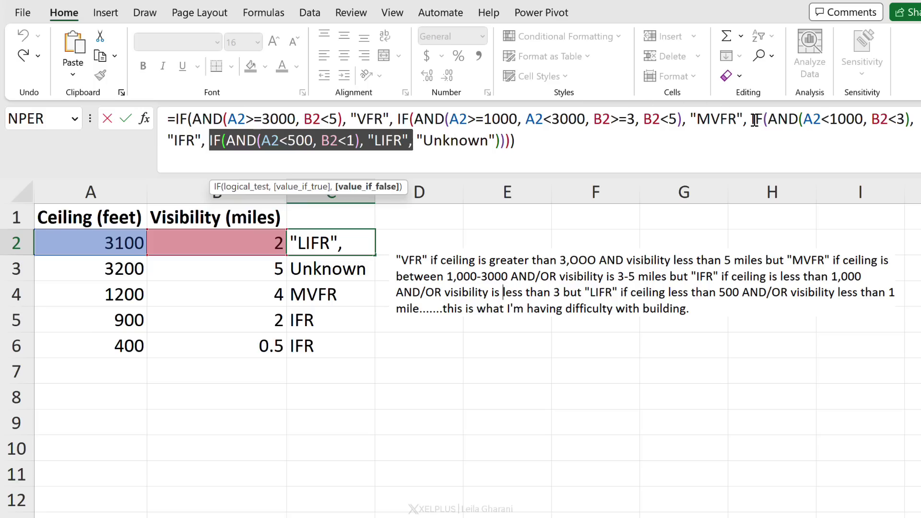
key(ctrl+x)
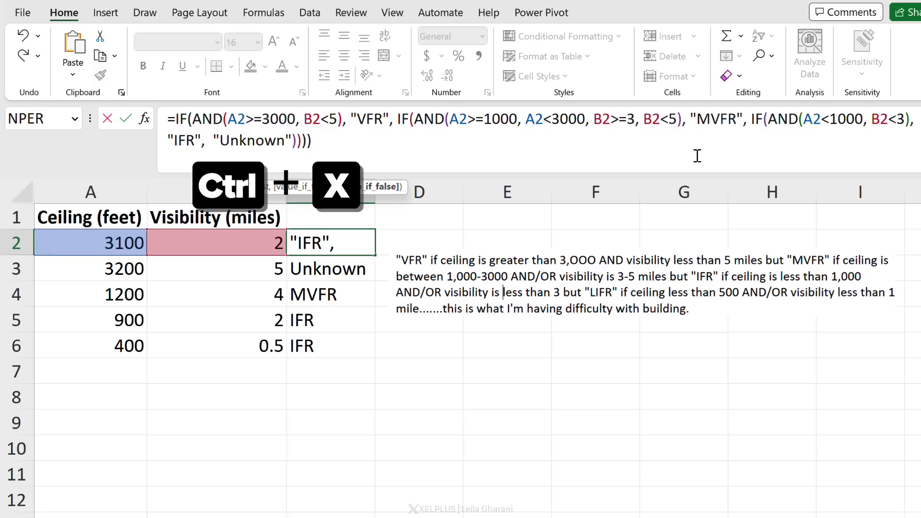
click(753, 124)
key(ctrl+v)
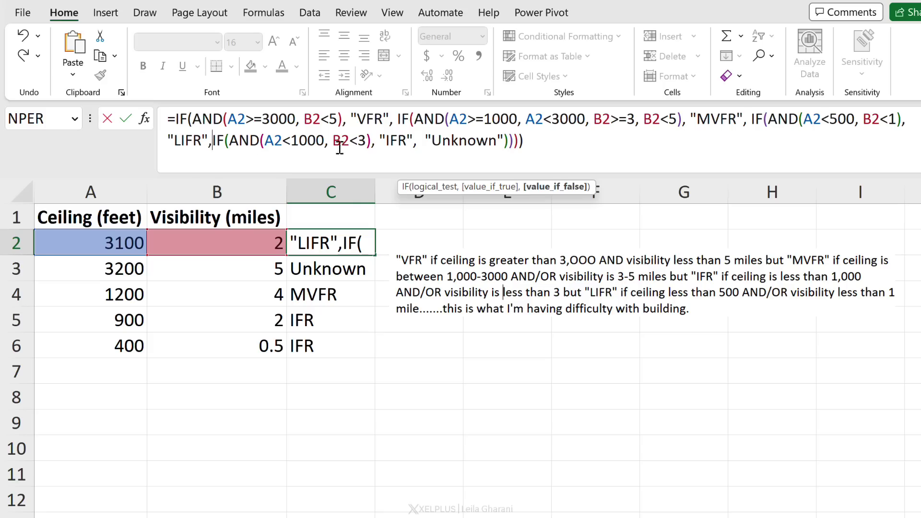
key(ctrl+Return)
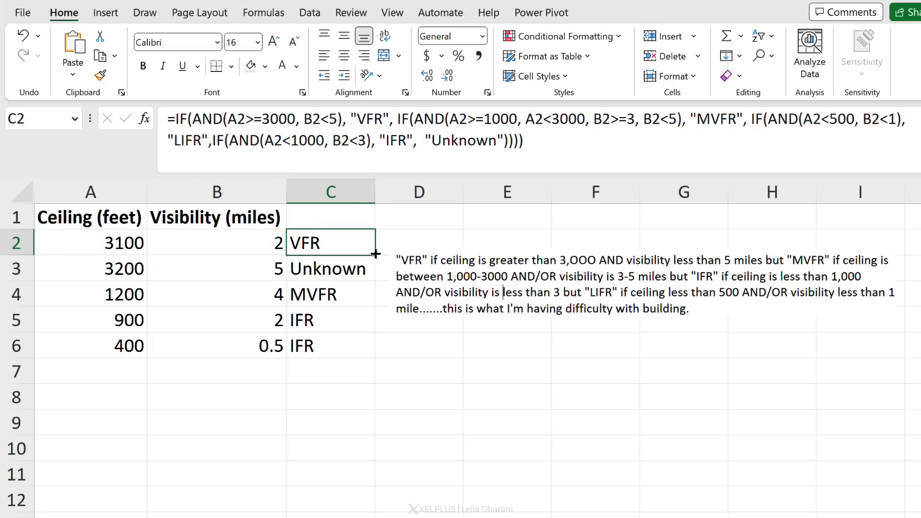
drag(375, 254, 360, 361)
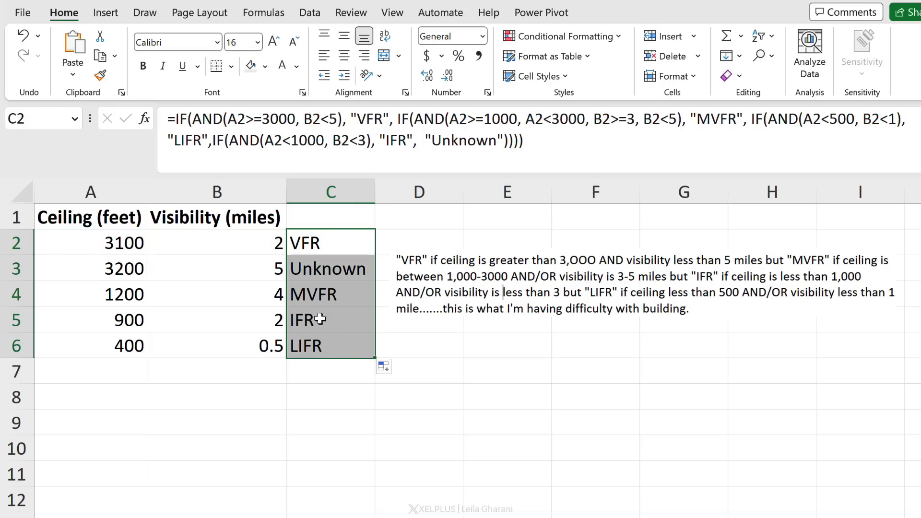
click(320, 347)
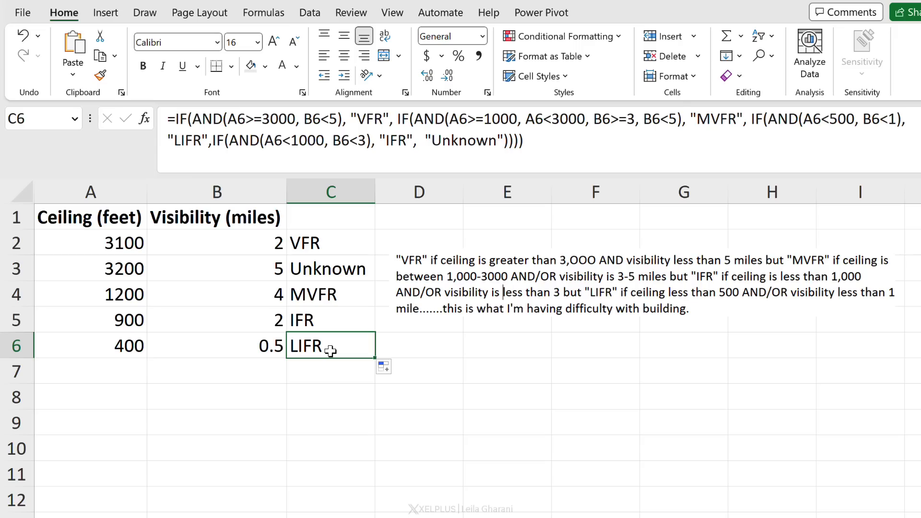
click(317, 245)
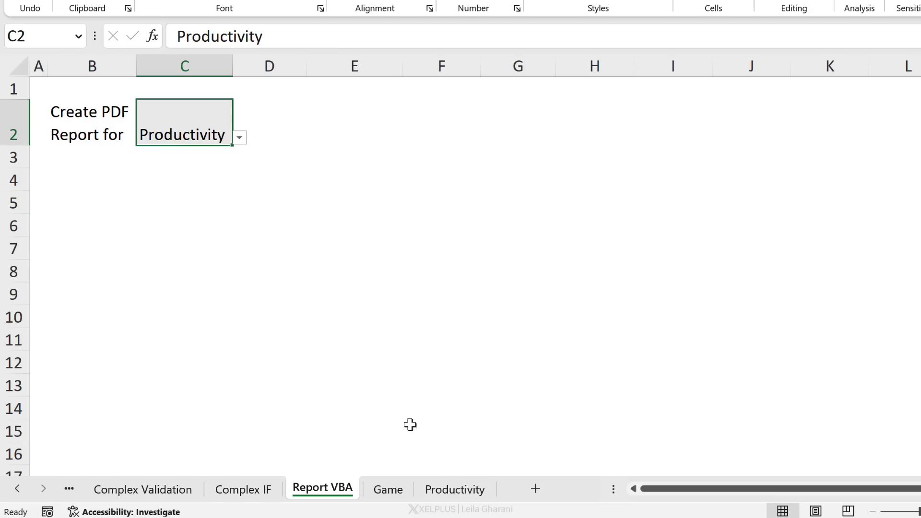
Review the Productivity sheet, choose Game in C2's report list, and check the Game sheet
click(452, 494)
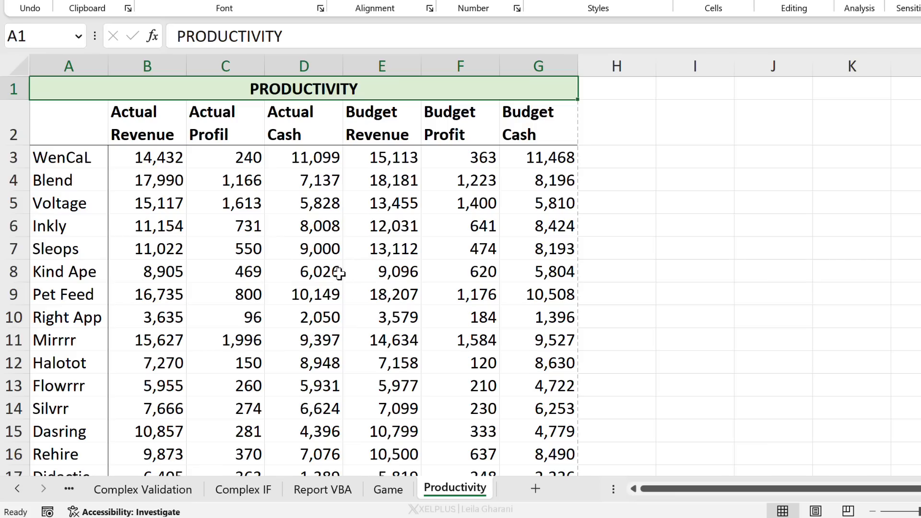
click(322, 490)
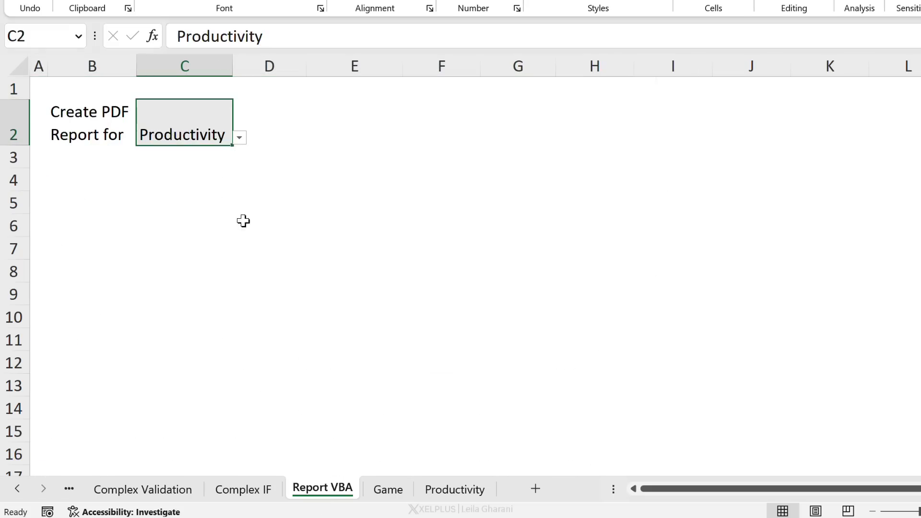
click(236, 142)
click(194, 167)
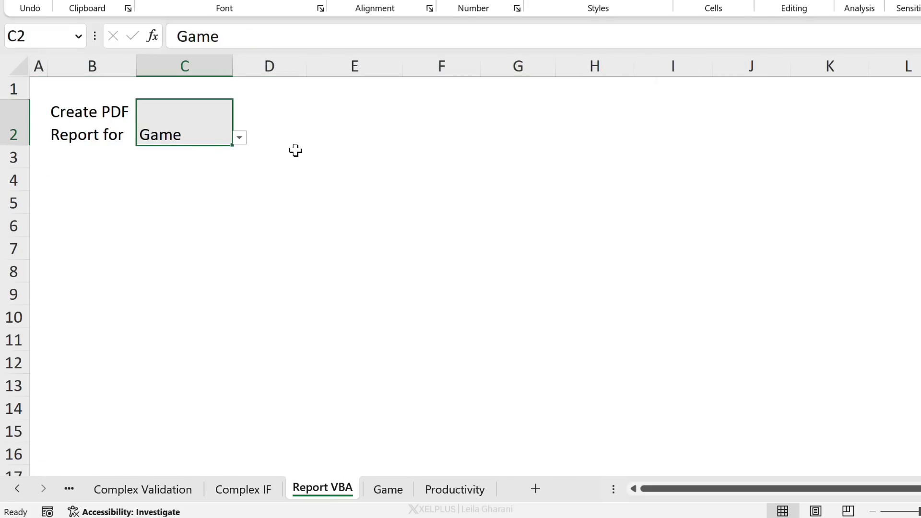
click(387, 489)
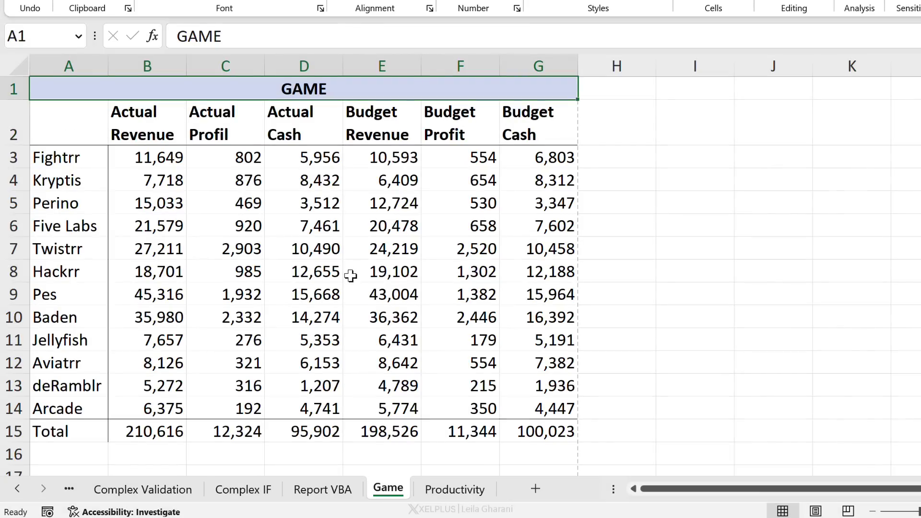
click(331, 489)
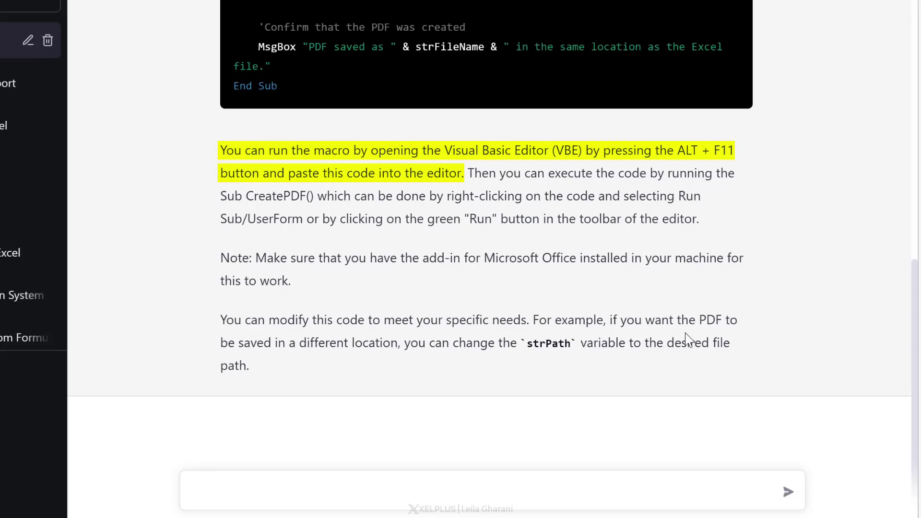
Scroll up to the start of the CreatePDF VBA code block and copy it
scroll(690, 331, up, 3)
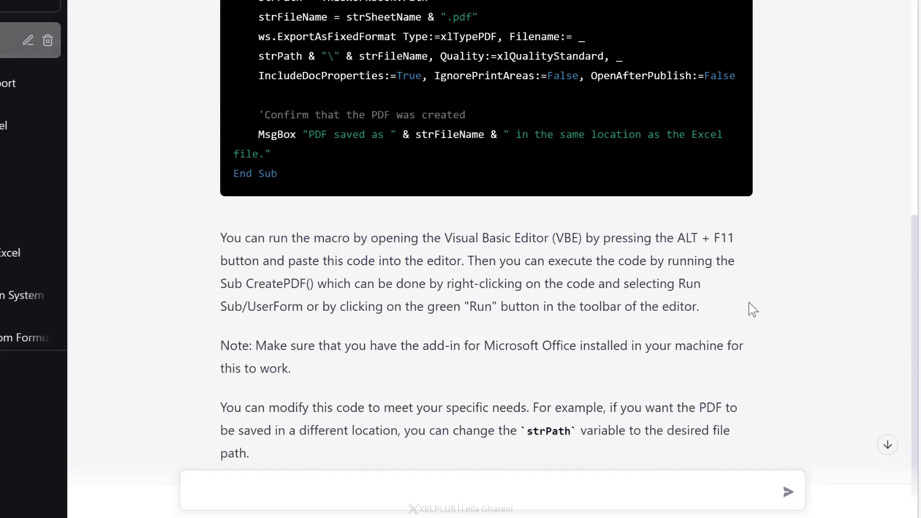
scroll(755, 309, up, 8)
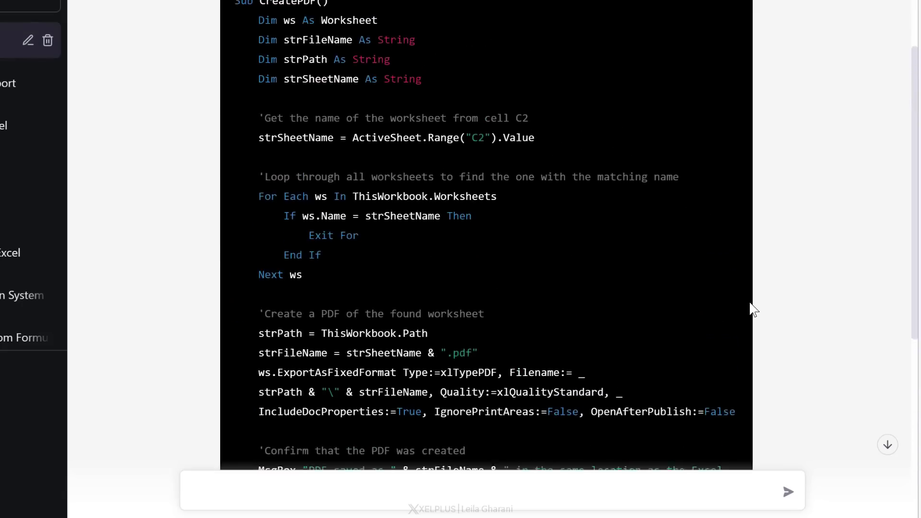
scroll(754, 310, up, 1)
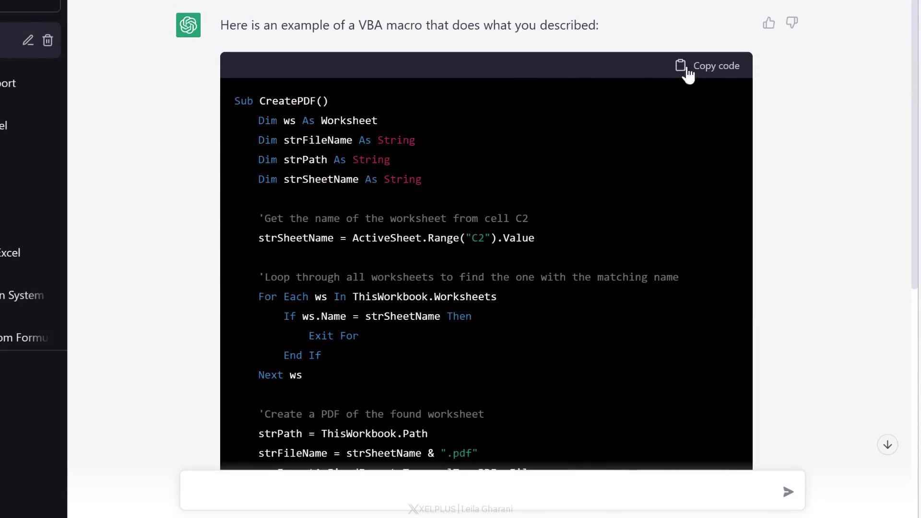
click(708, 72)
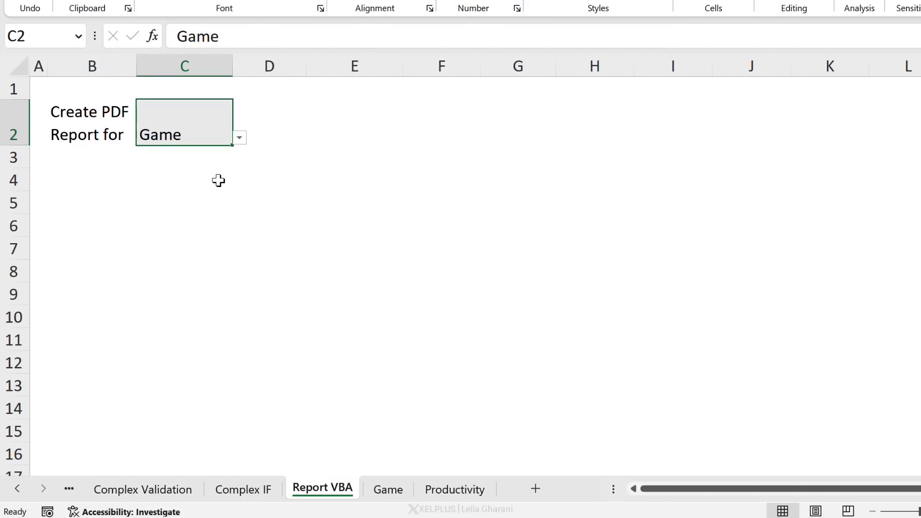
Open the VBA editor from the Report VBA tab, insert Module1, and paste the CreatePDF code
key(alt+F11)
right_click(335, 498)
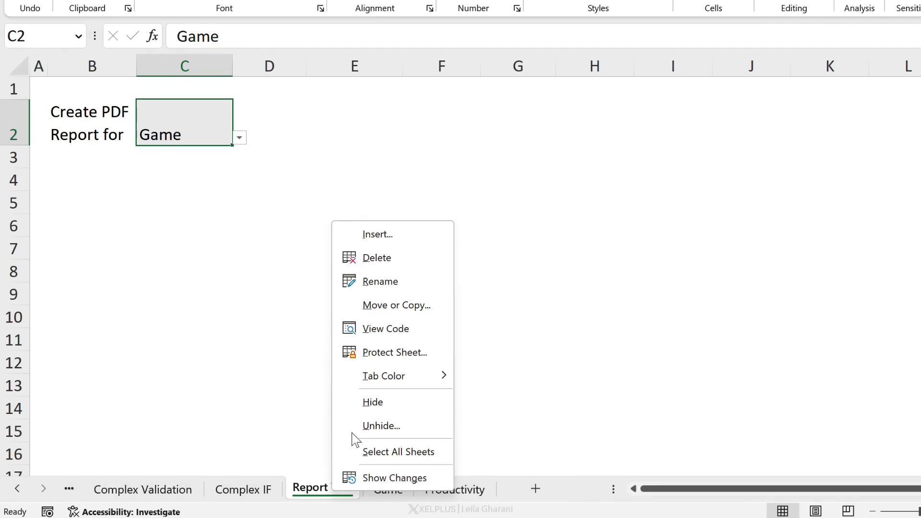
click(386, 330)
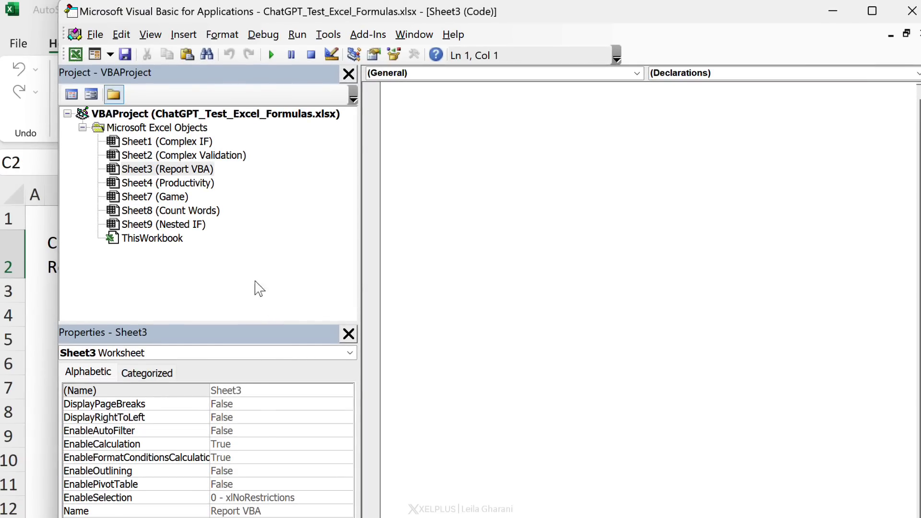
click(110, 56)
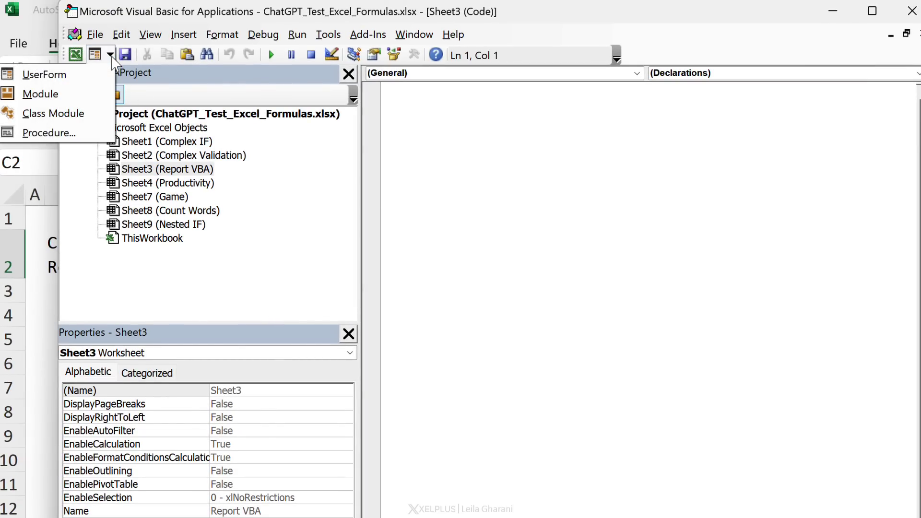
click(82, 93)
key(ctrl+v)
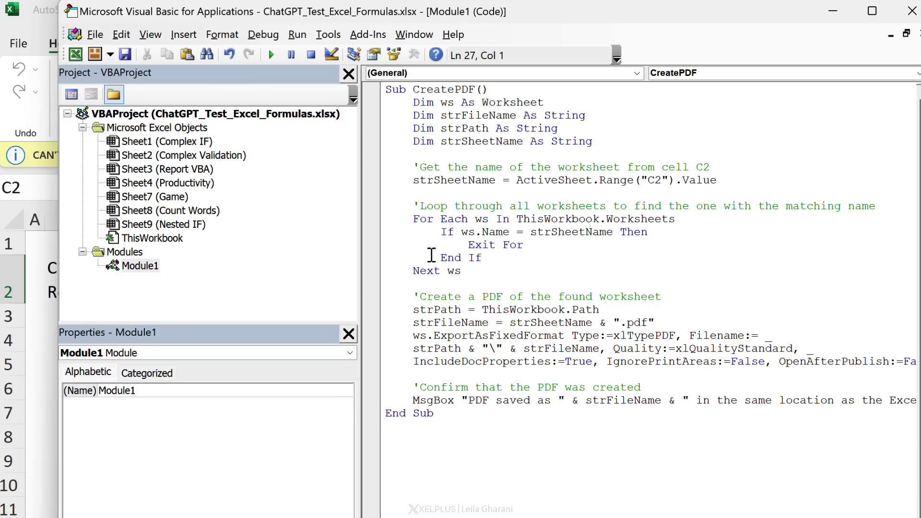
Return to the worksheet at E2 and review the note about macro-enabled file types
click(833, 12)
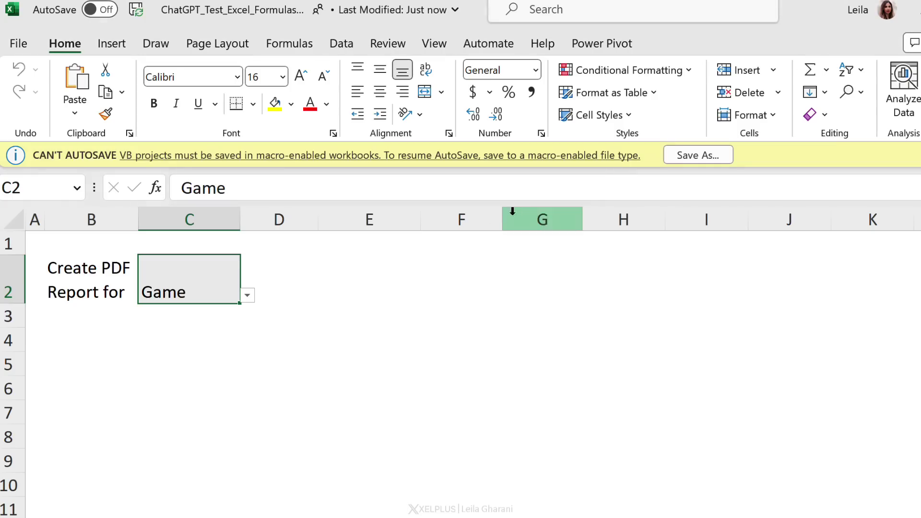
click(345, 294)
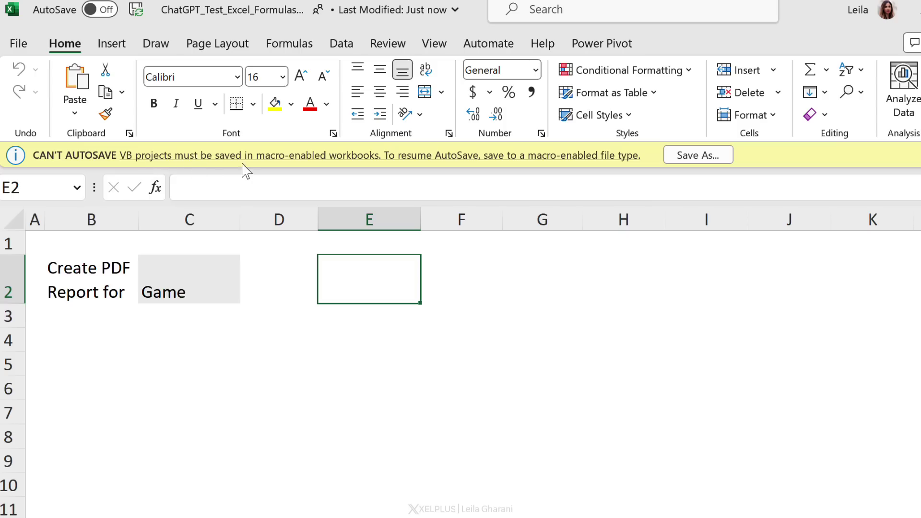
click(369, 158)
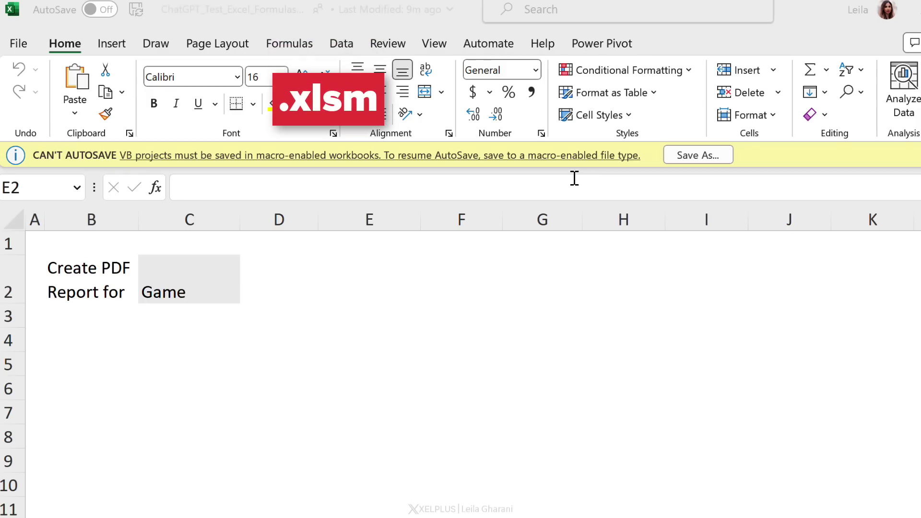
click(342, 284)
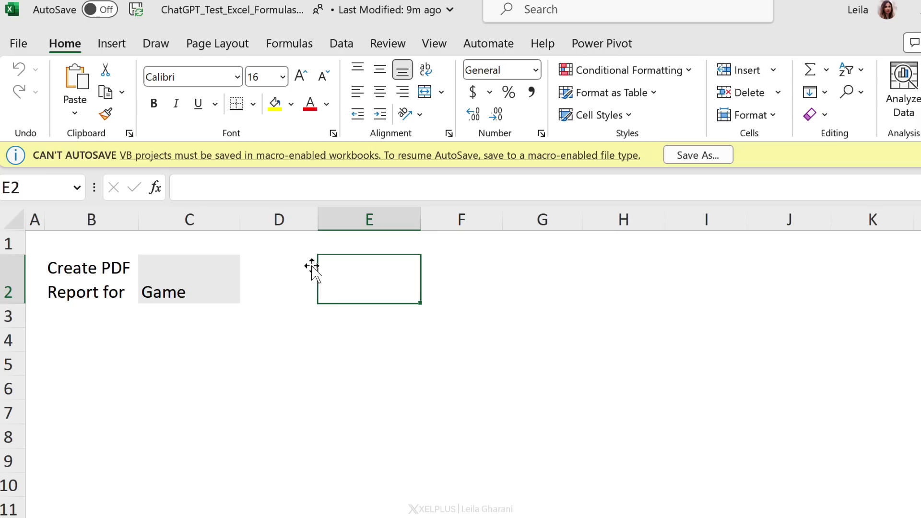
Draw a rectangle over E2 and assign it the CreatePDF macro
click(116, 51)
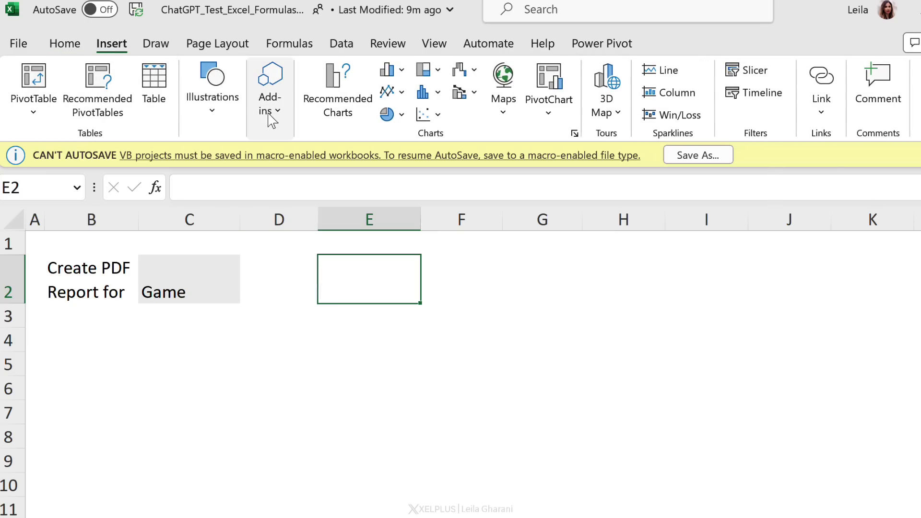
click(233, 119)
click(244, 163)
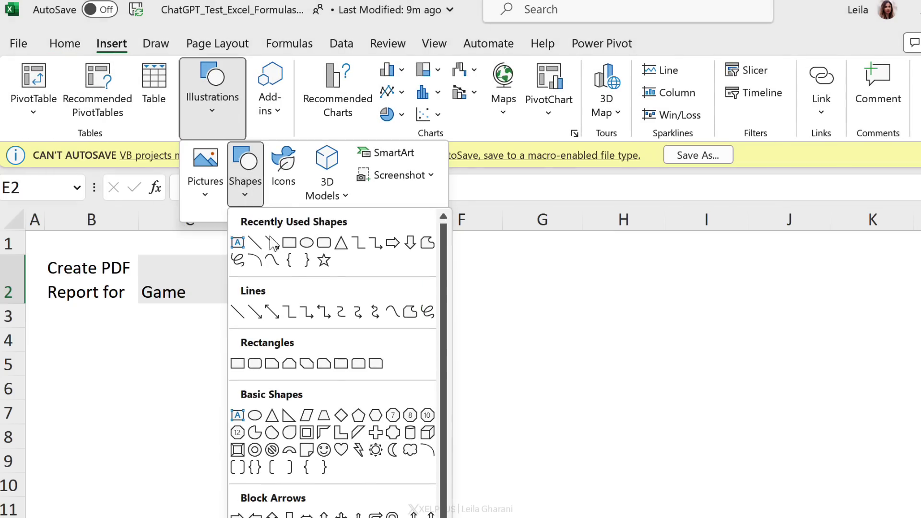
click(273, 243)
drag(320, 273, 433, 310)
right_click(375, 292)
click(444, 176)
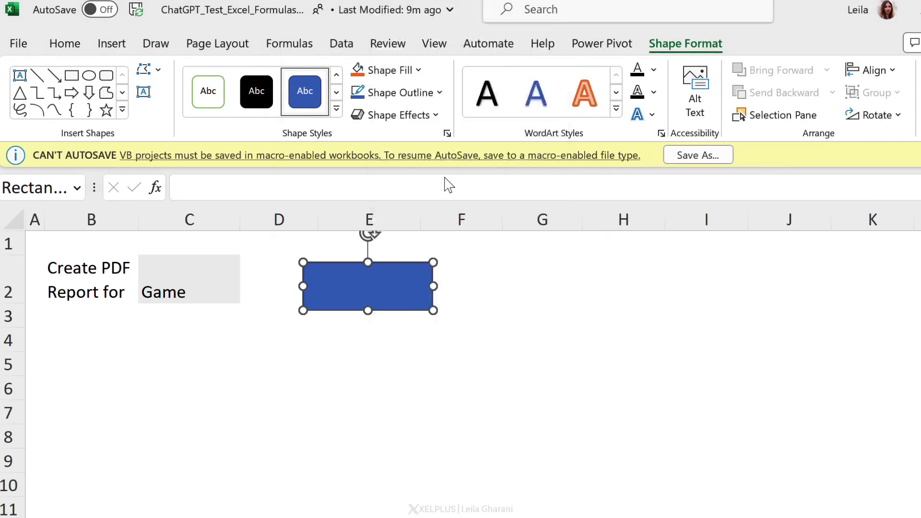
click(329, 64)
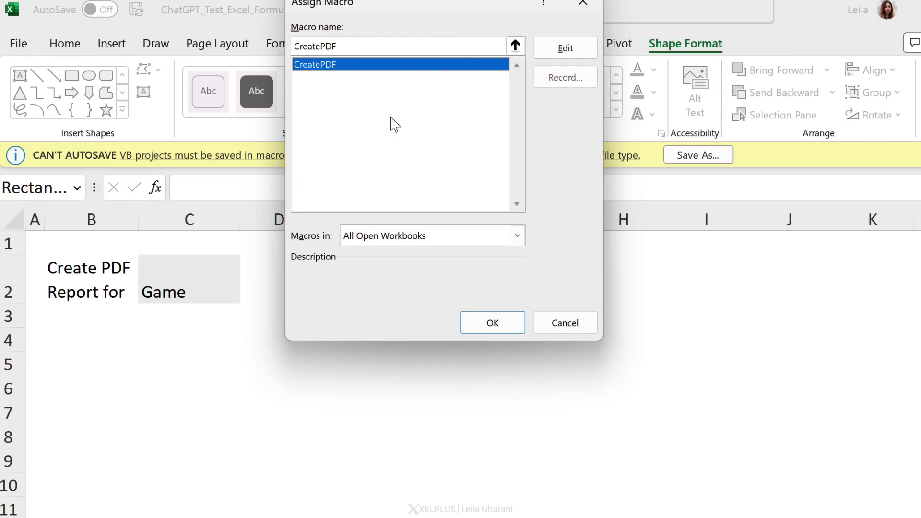
click(494, 325)
Label the rectangle 'Create PDF'
right_click(353, 286)
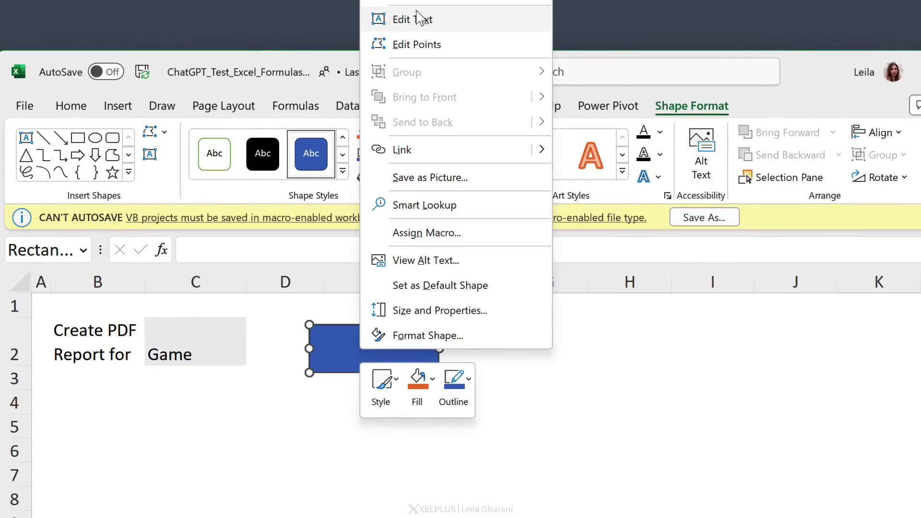
click(416, 19)
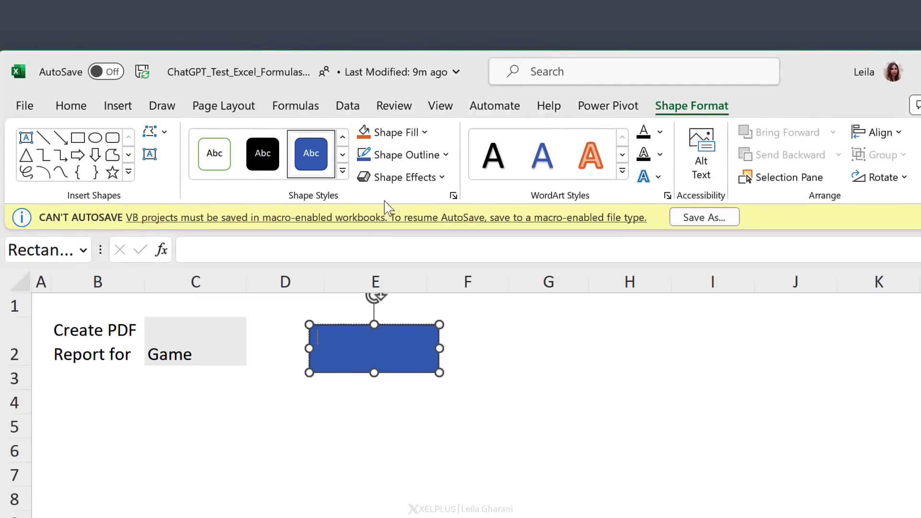
text(Create PDF)
click(400, 394)
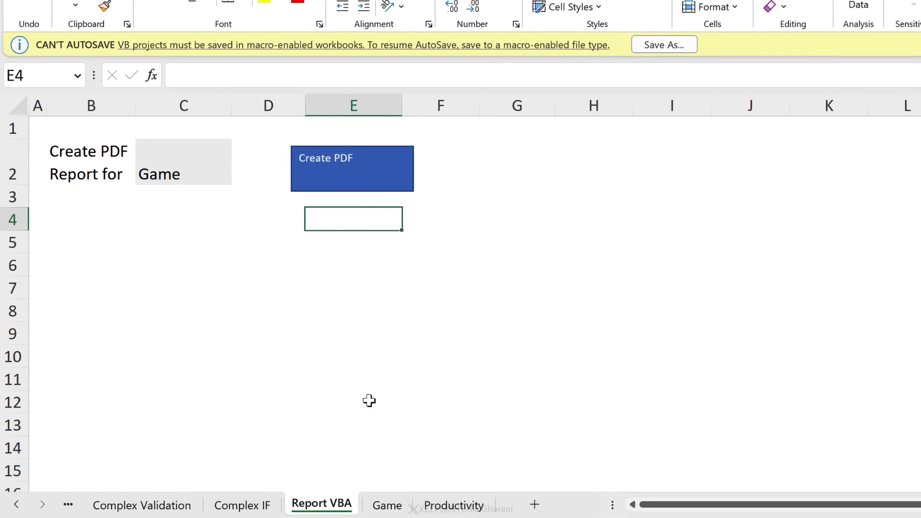
Export the Game sheet with the Create PDF button and open Game.pdf to check it
click(396, 502)
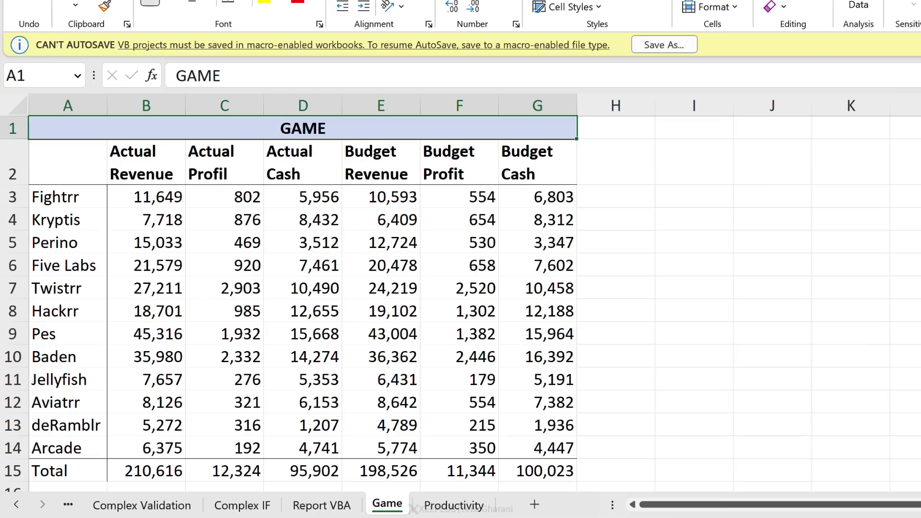
click(321, 504)
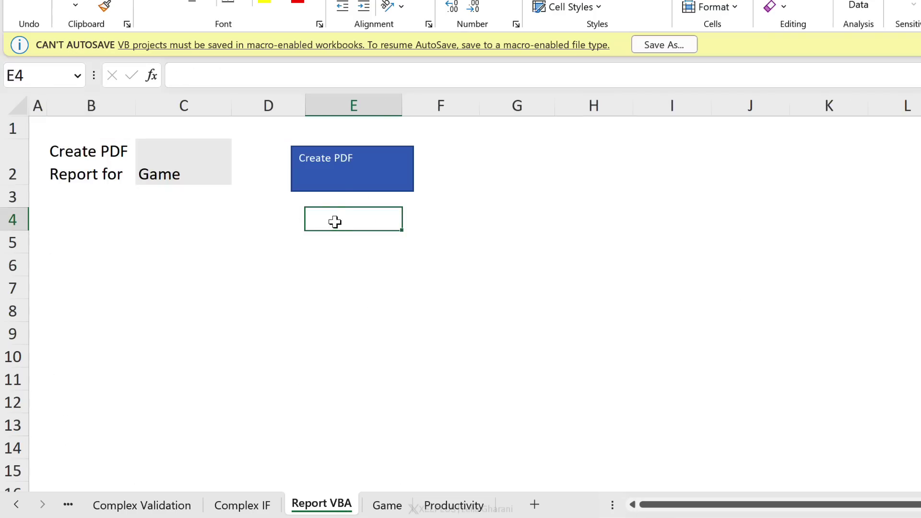
click(337, 188)
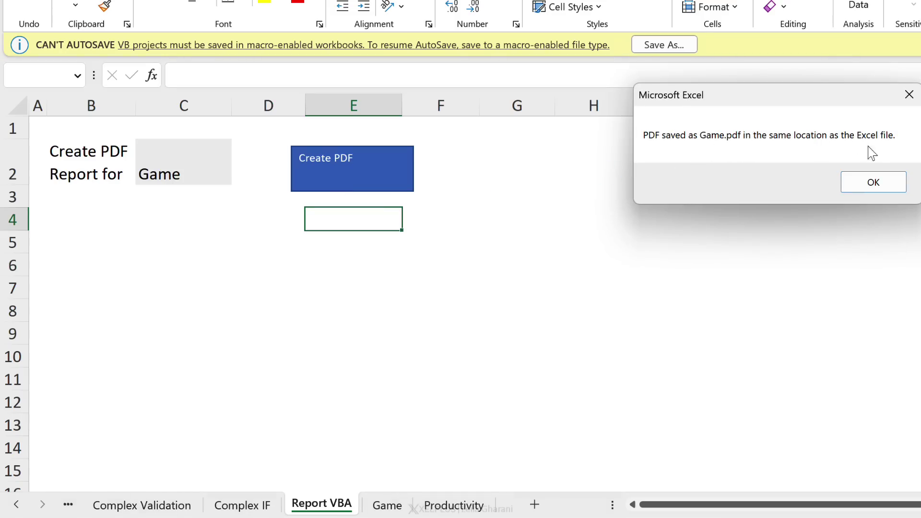
click(872, 183)
click(673, 226)
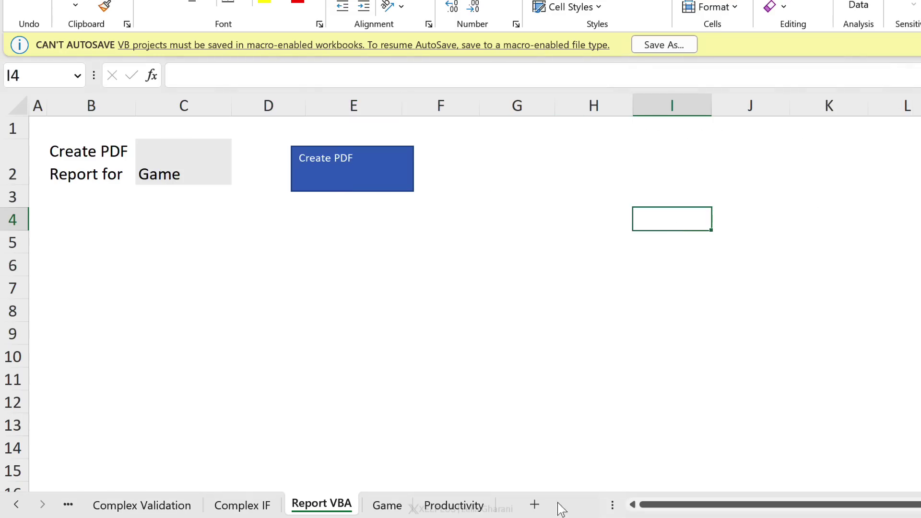
key(alt+Tab)
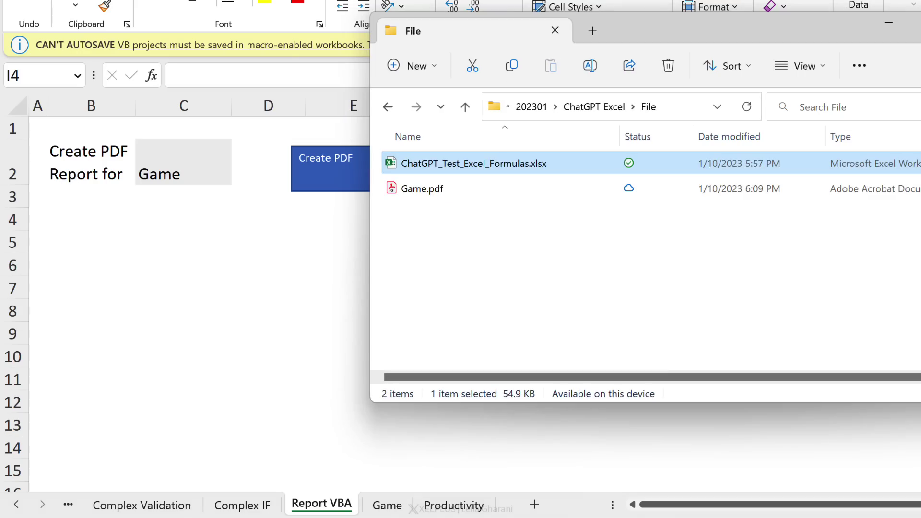
click(425, 194)
double_click(425, 191)
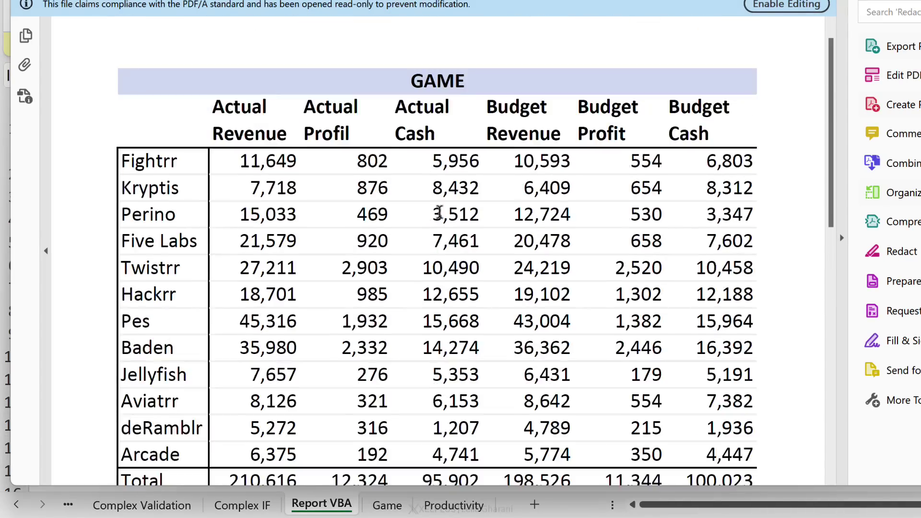
key(alt+F4)
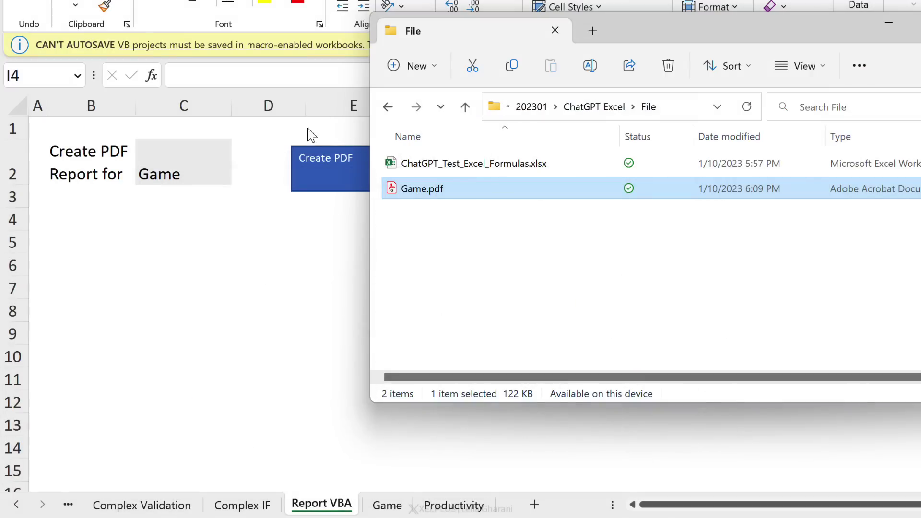
Set C2 to Productivity, export it to PDF, and open Productivity.pdf
click(220, 166)
click(216, 170)
click(239, 177)
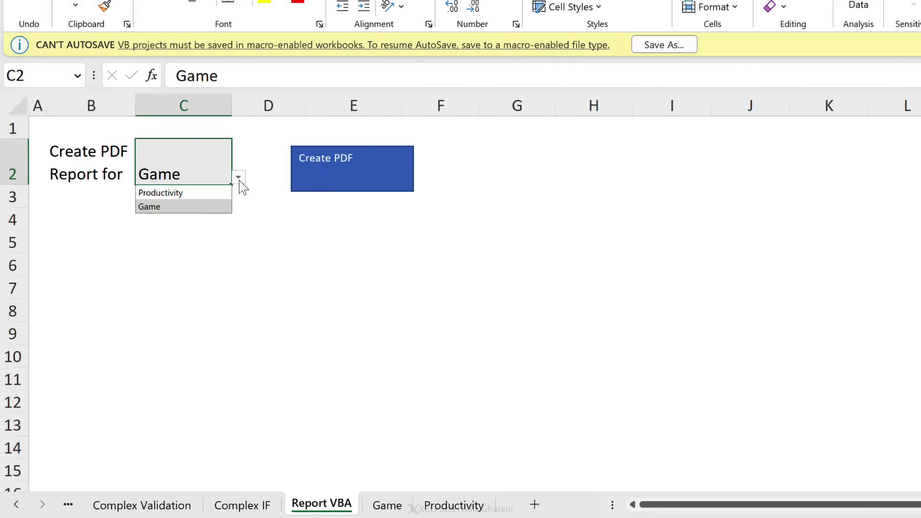
click(204, 194)
click(355, 188)
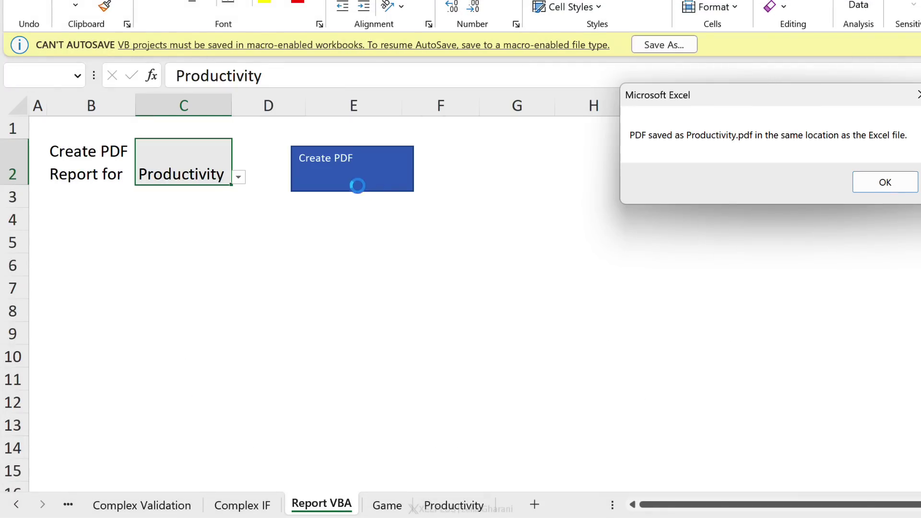
click(884, 182)
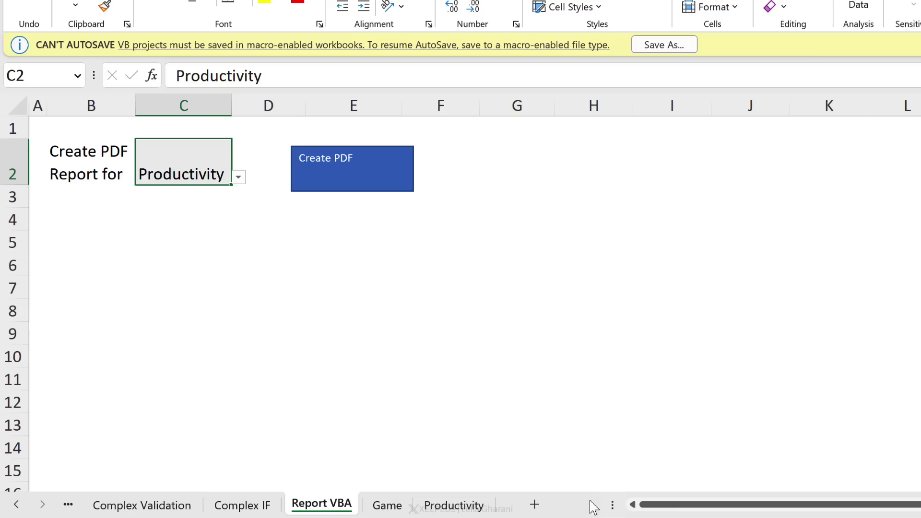
key(alt+Tab)
click(429, 219)
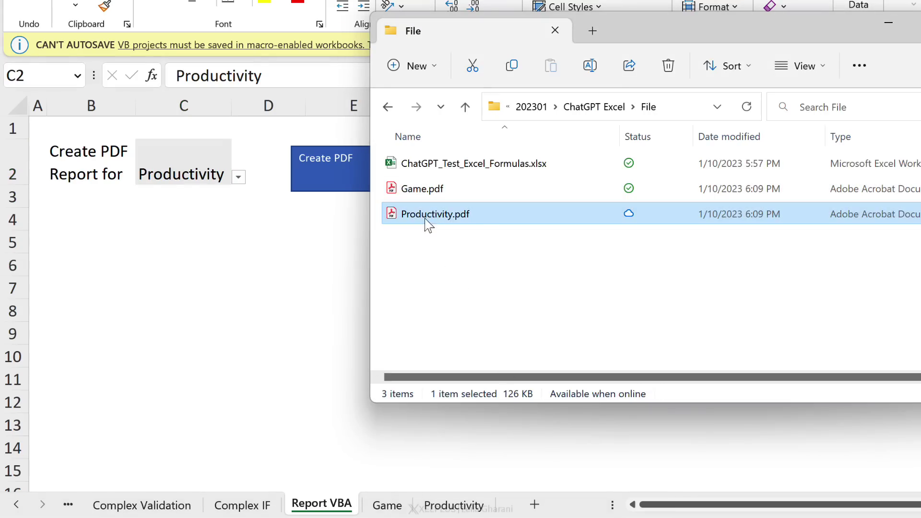
double_click(454, 219)
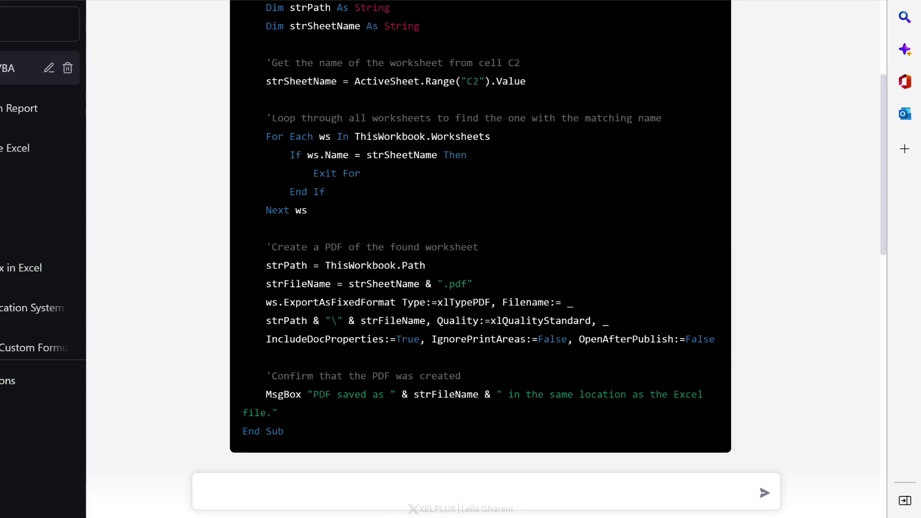
scroll(763, 195, down, 5)
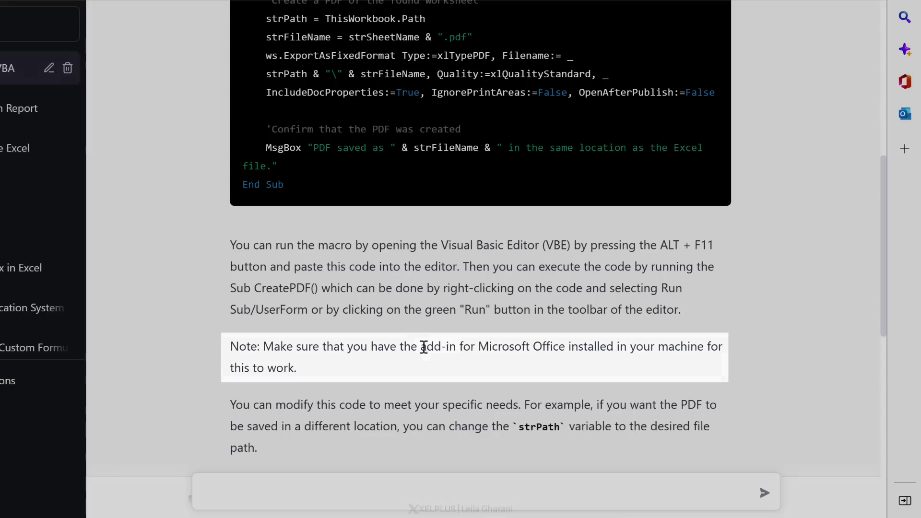
drag(420, 346, 565, 352)
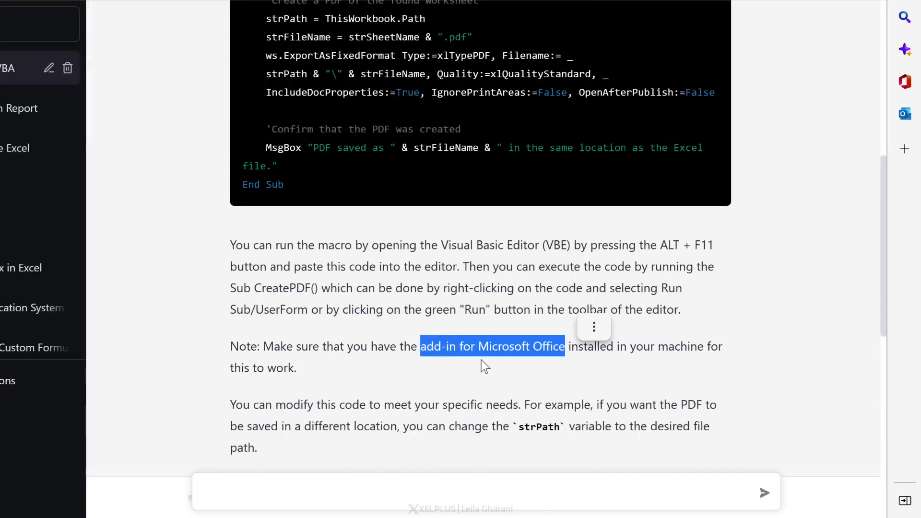
click(456, 370)
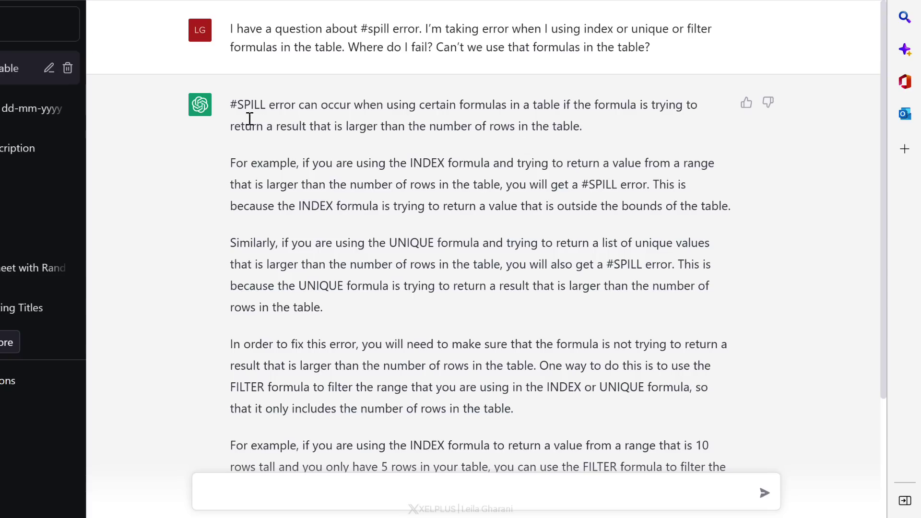
Highlight the #SPILL answer's opening sentence and its phrase about results larger than the table
drag(233, 110, 556, 111)
click(419, 133)
drag(338, 128, 400, 128)
click(424, 130)
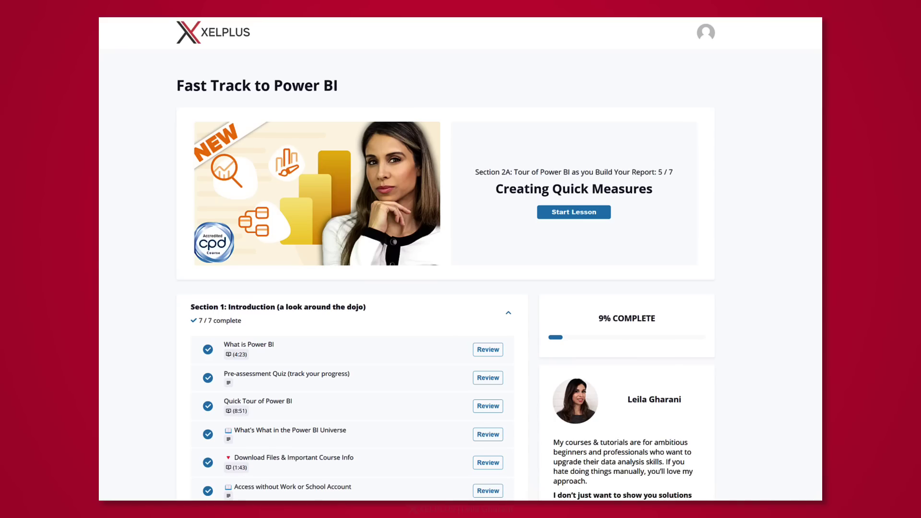
scroll(446, 259, down, 9)
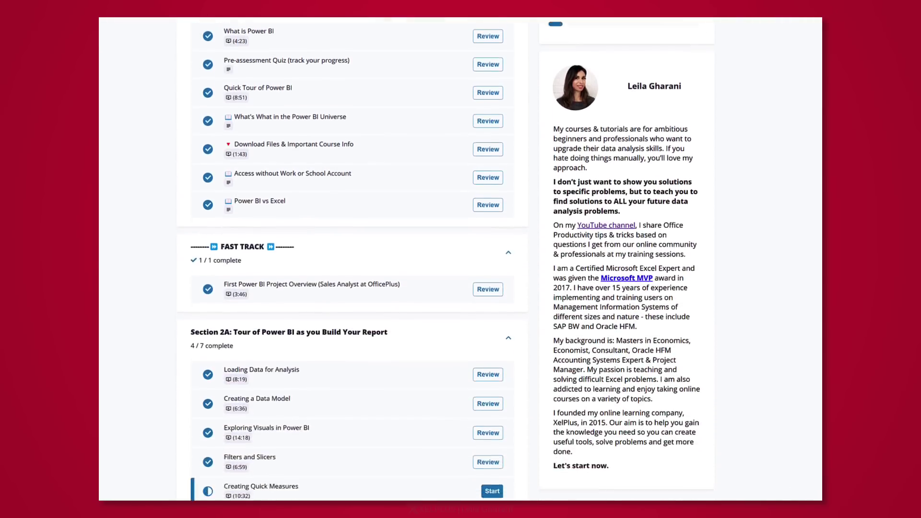
scroll(445, 259, down, 5)
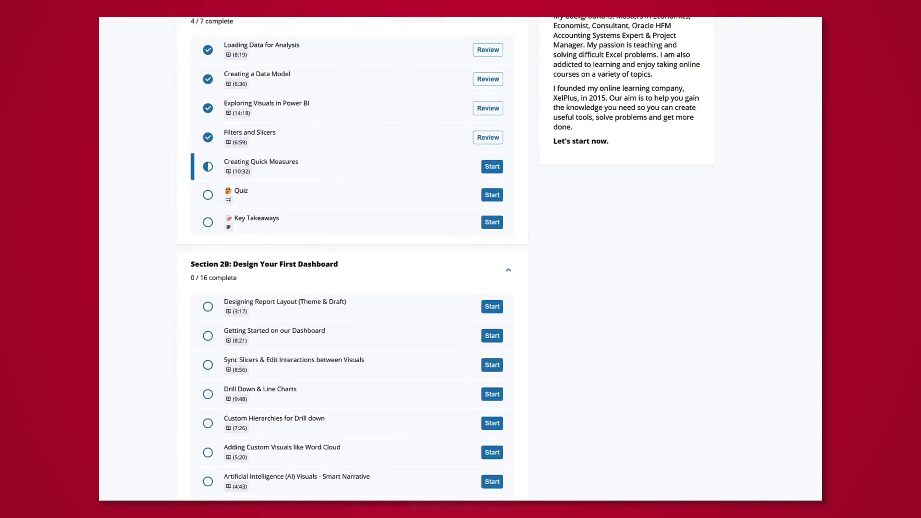